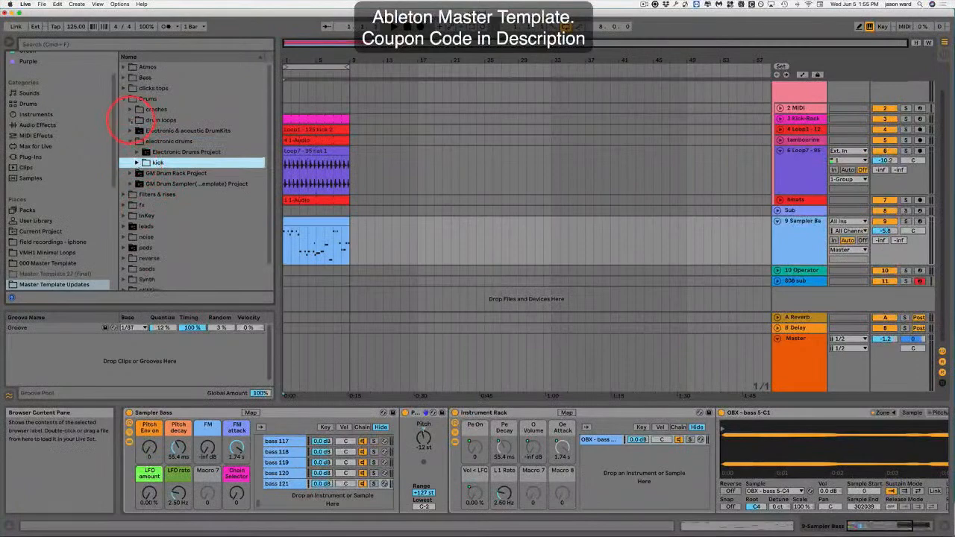
Step: Browse the everloop subfolders in drum loops, collapse the Drums folder and expand the Bass folder
left_click(137, 141)
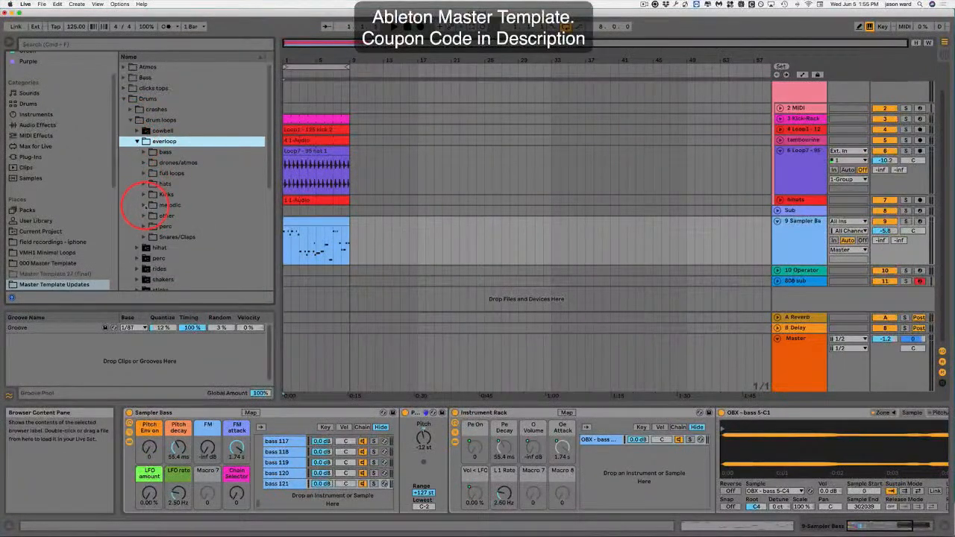
left_click(143, 205)
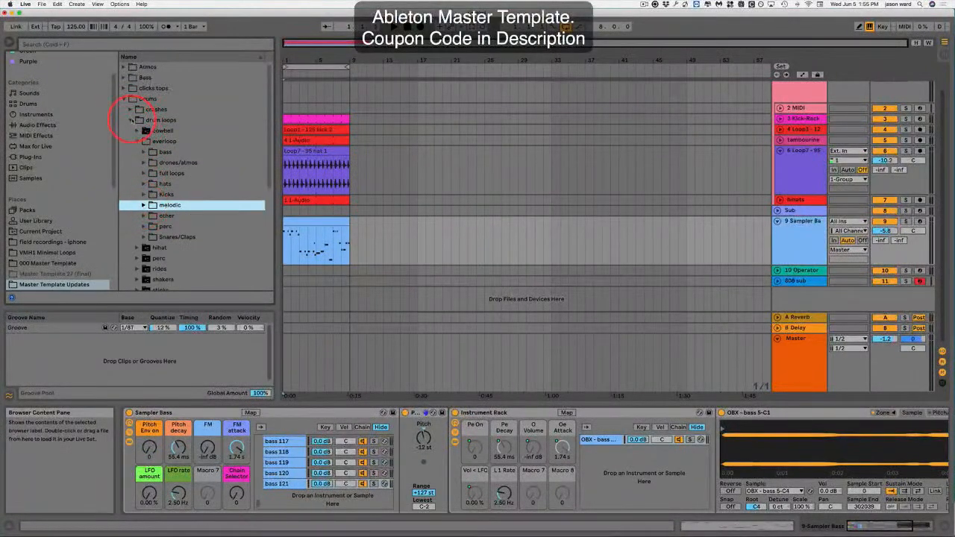
left_click(130, 120)
left_click(128, 98)
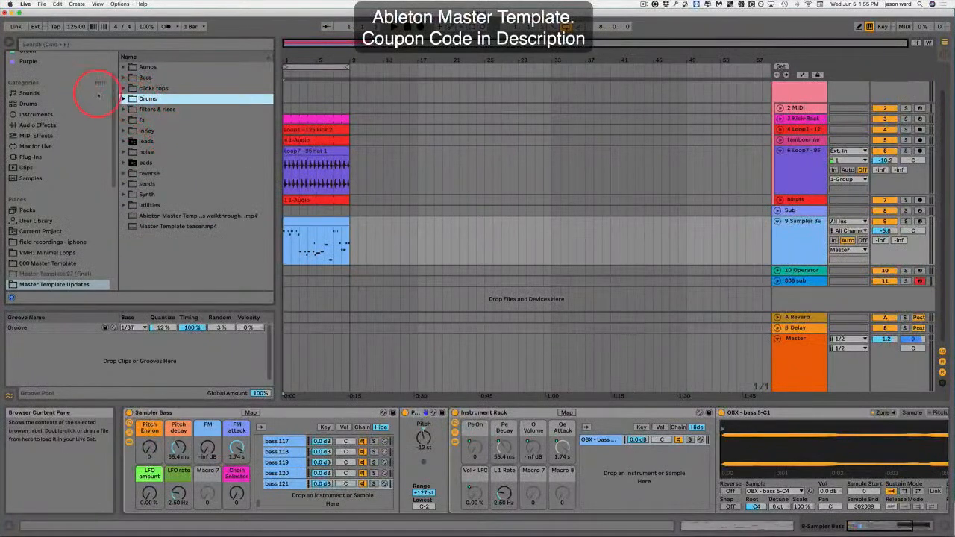
left_click(127, 78)
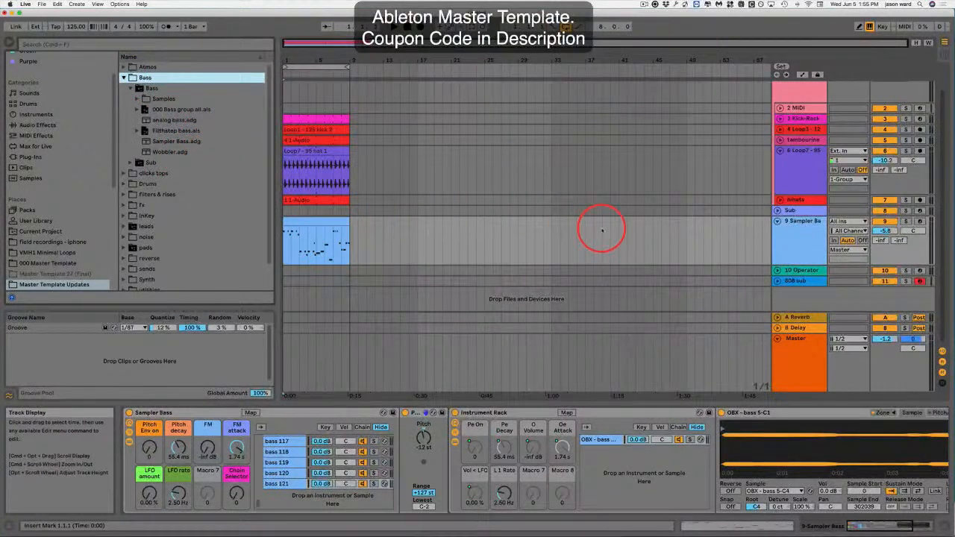
Step: Select the Sampler Bass track and inspect the bass 121 chain in its instrument rack
left_click(807, 223)
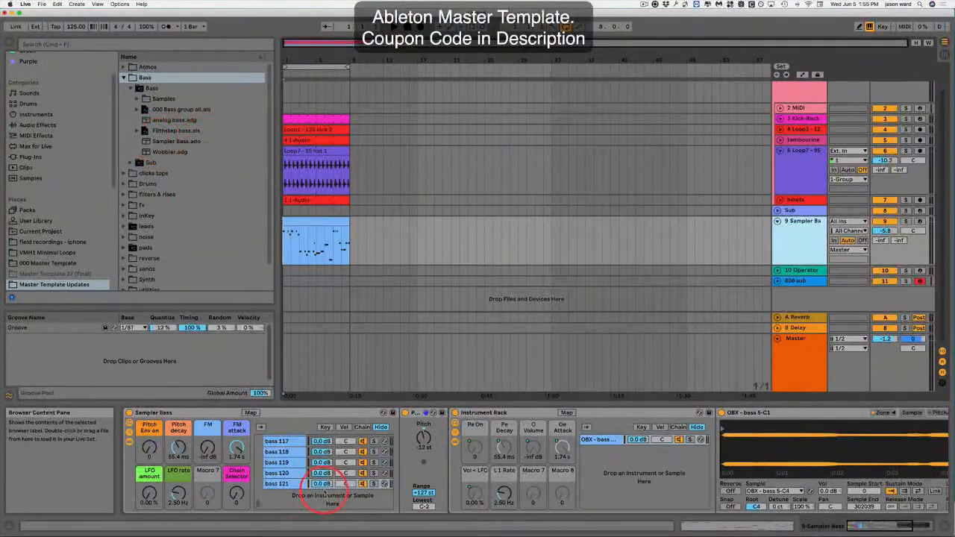
left_click(303, 412)
left_click(291, 483)
scroll(289, 483, "down", 1)
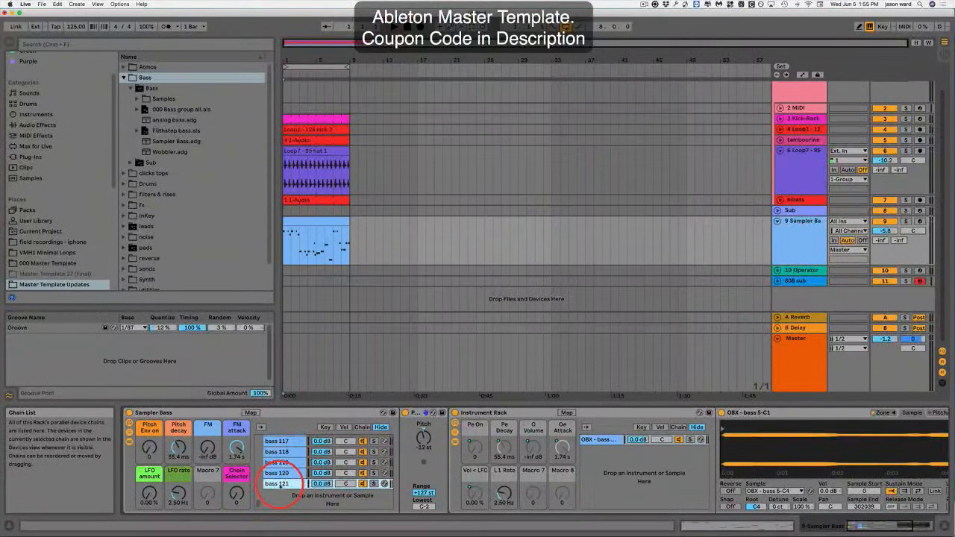
Step: Step through the Sampler Bass chains from bass 1 up to the mid-forties, viewing the devices in each
scroll(282, 484, "up", 15)
scroll(284, 484, "up", 10)
left_click(278, 440)
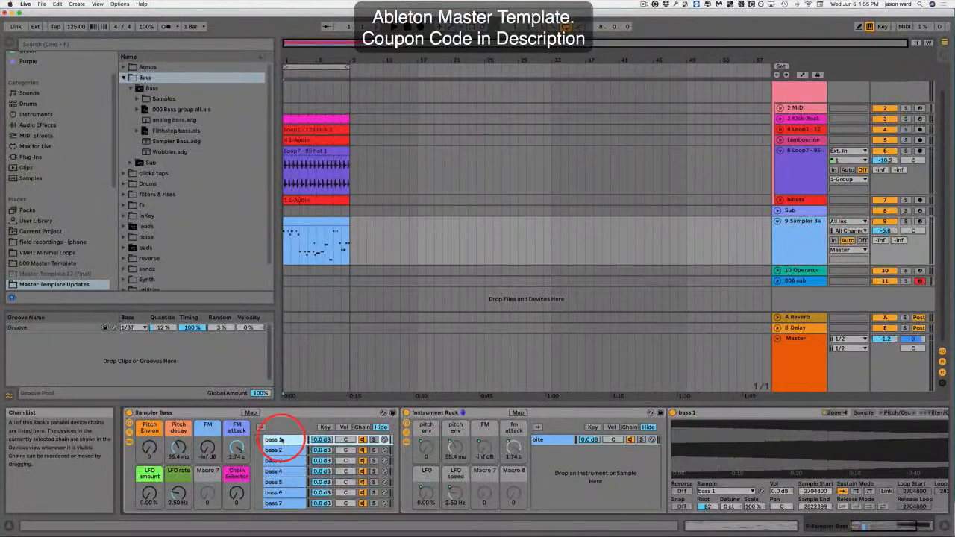
left_click(282, 450)
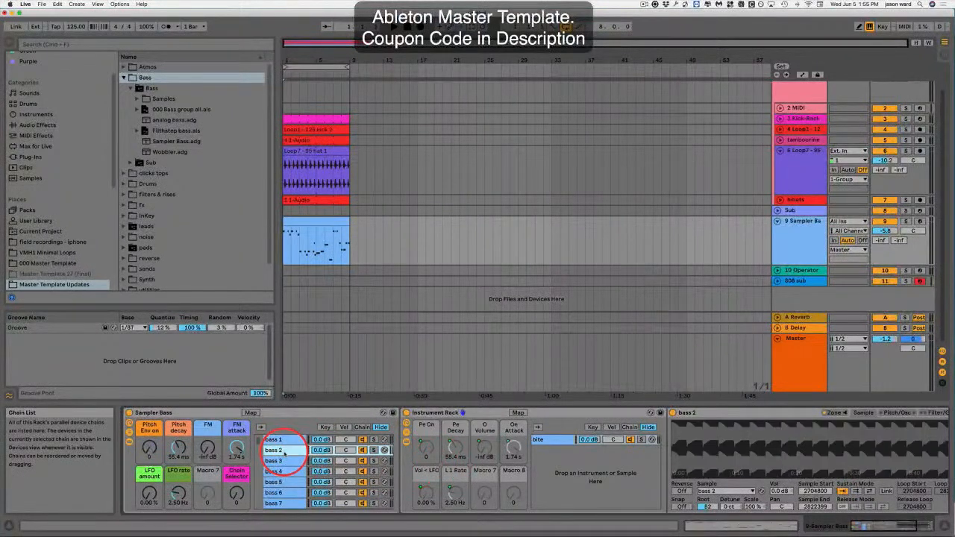
left_click(285, 461)
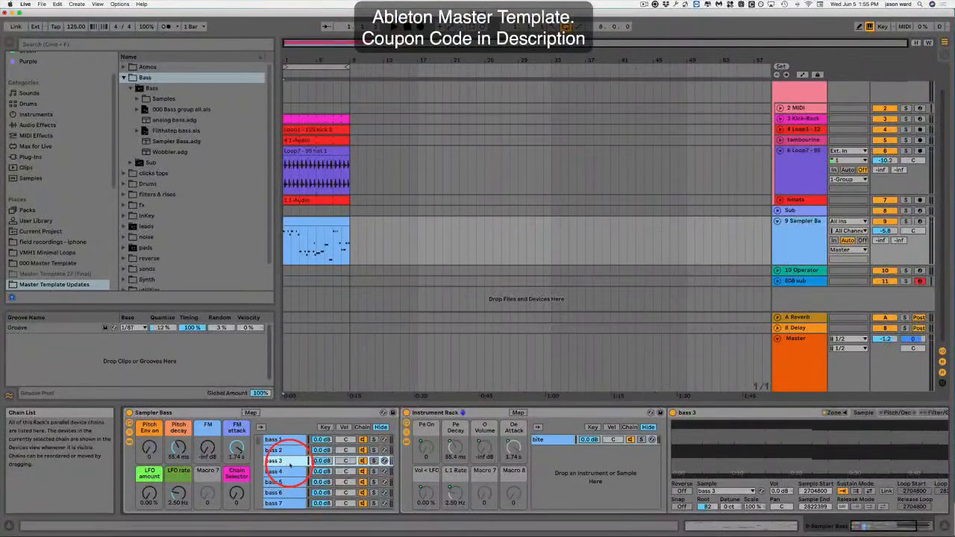
key("Down")
key("Down")
key("Down")
key("Down")
key("Down")
key("Down")
key("Down")
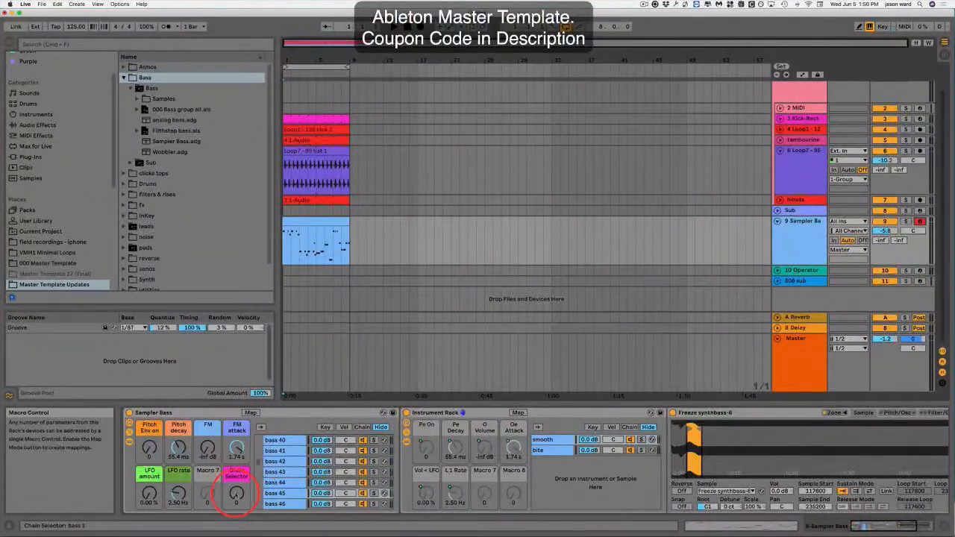
Step: Set the Chain Selector macro to 47 and select the bass 46 chain to view its smooth and bite layers
left_click_drag(237, 494, 237, 489)
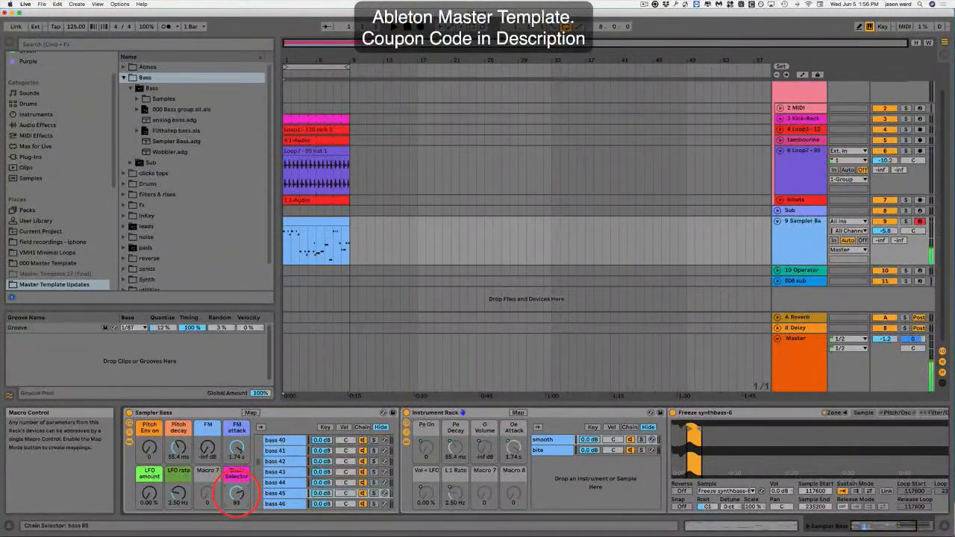
left_click(276, 503)
left_click(548, 448)
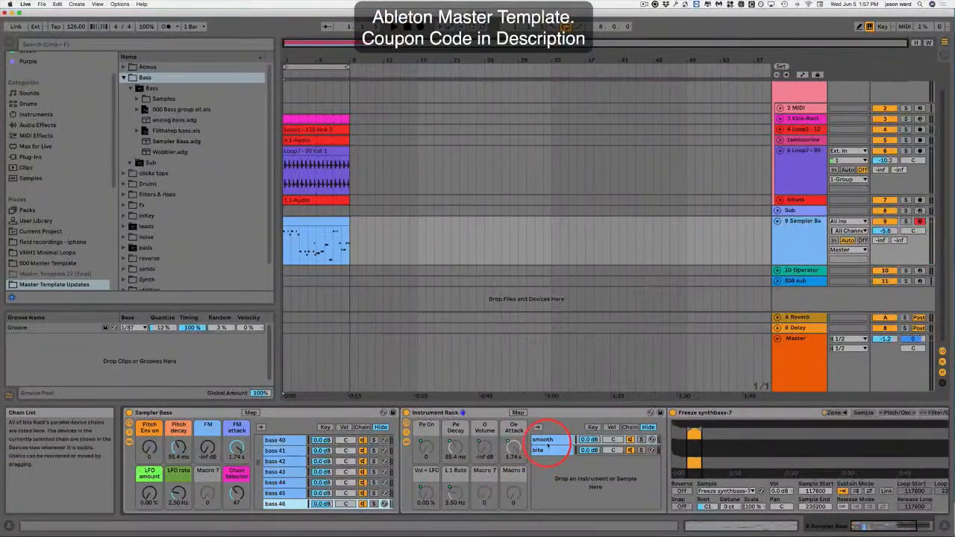
left_click(545, 472)
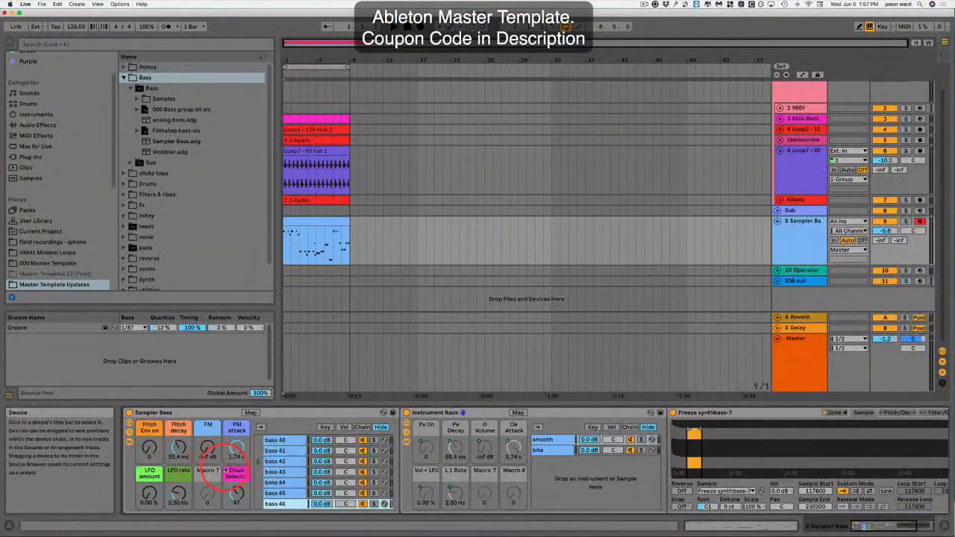
Step: Try out the pitch envelope macros, setting Pitch Env to 11 and Pitch decay to 50.8 ms
mouse_move(151, 461)
left_mouse_down()
mouse_move(140, 448)
mouse_move(148, 450)
left_mouse_up()
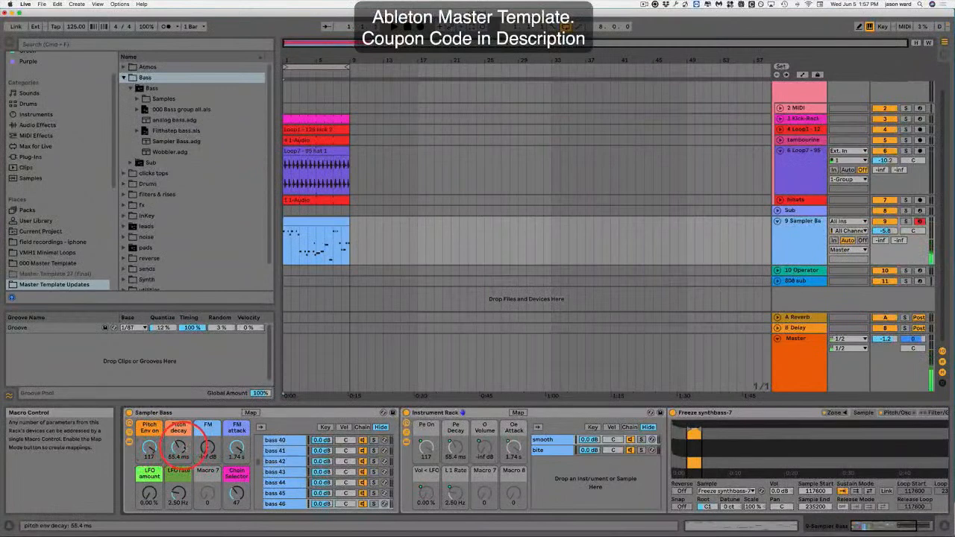
left_click_drag(178, 448, 150, 455)
left_click(149, 446)
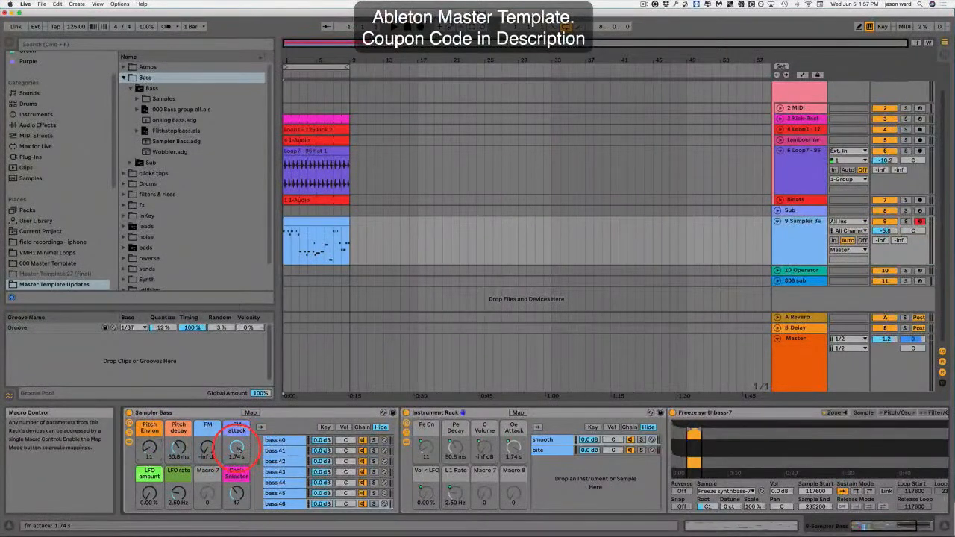
Step: Try out the FM macros, setting FM to -14 dB and FM attack to 420 ms
left_click(208, 449)
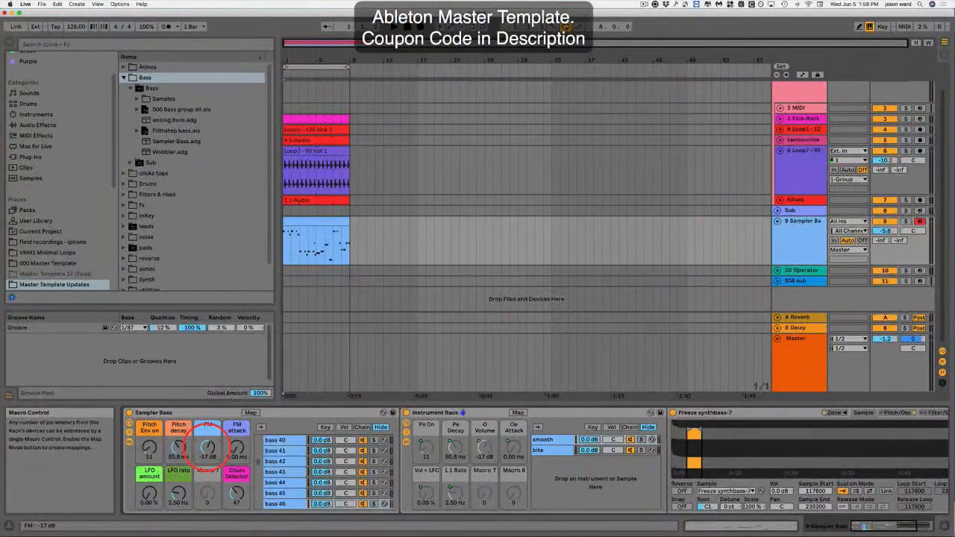
left_click_drag(208, 448, 207, 446)
left_click(236, 447)
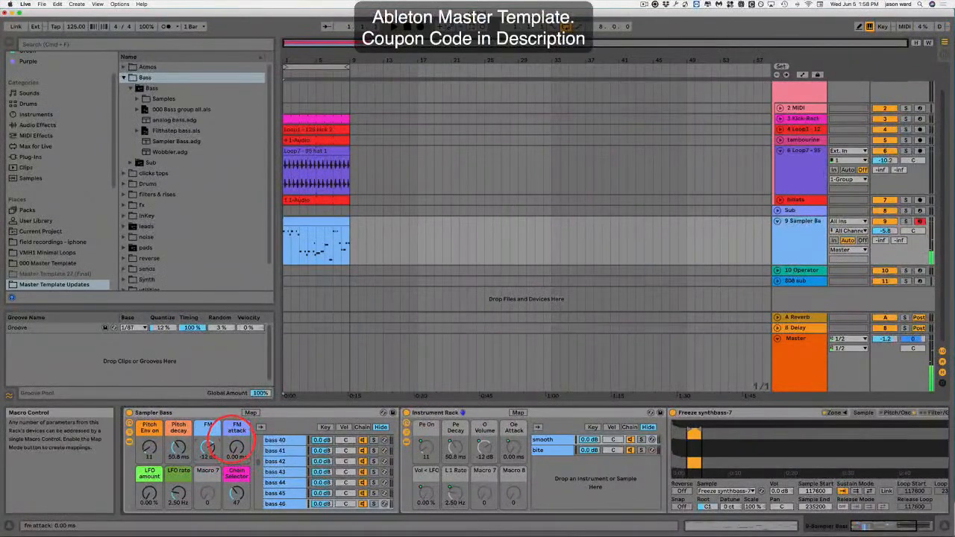
left_click_drag(236, 448, 236, 444)
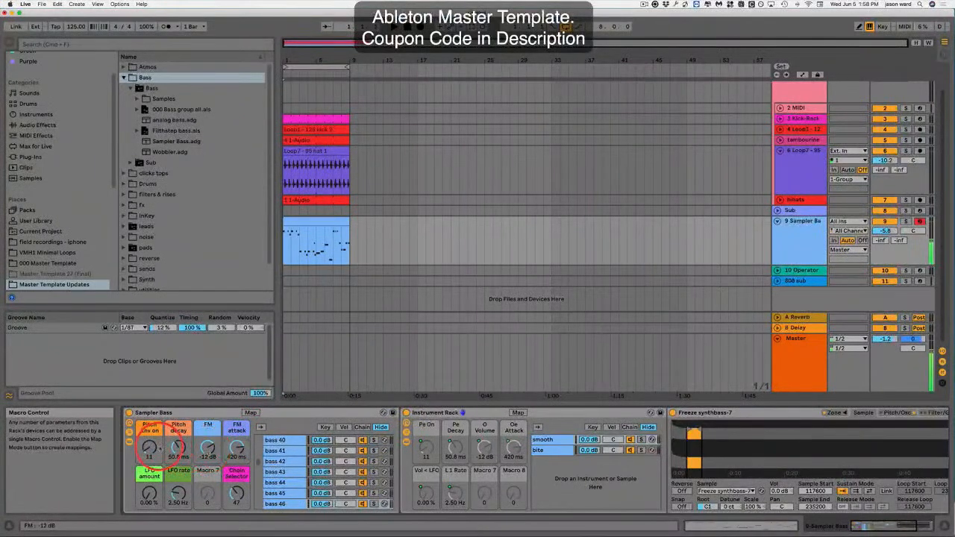
left_click_drag(207, 448, 207, 447)
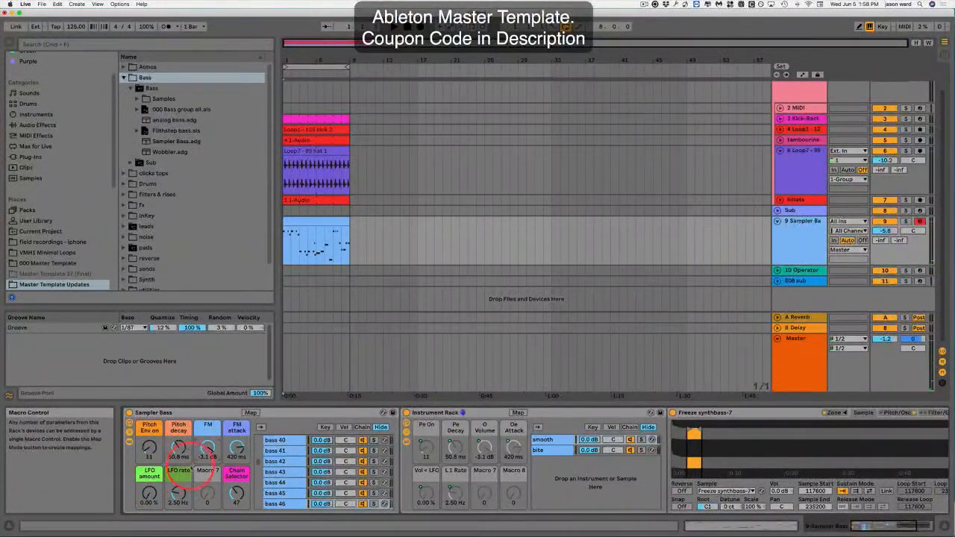
left_click_drag(208, 447, 207, 452)
Step: Try out the LFO macros, setting LFO amount to 100% and LFO rate to 3.32 Hz
left_click_drag(149, 492, 176, 488)
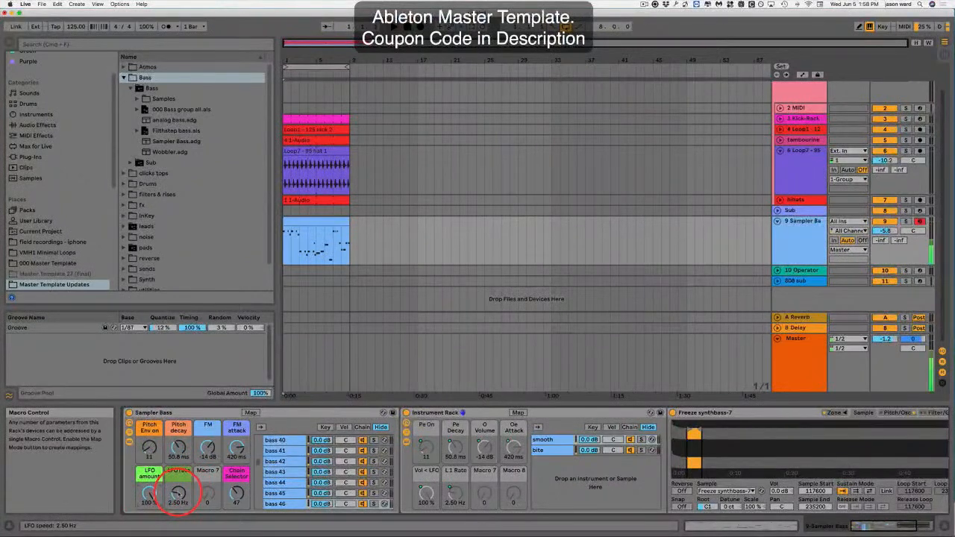
left_click_drag(178, 493, 179, 491)
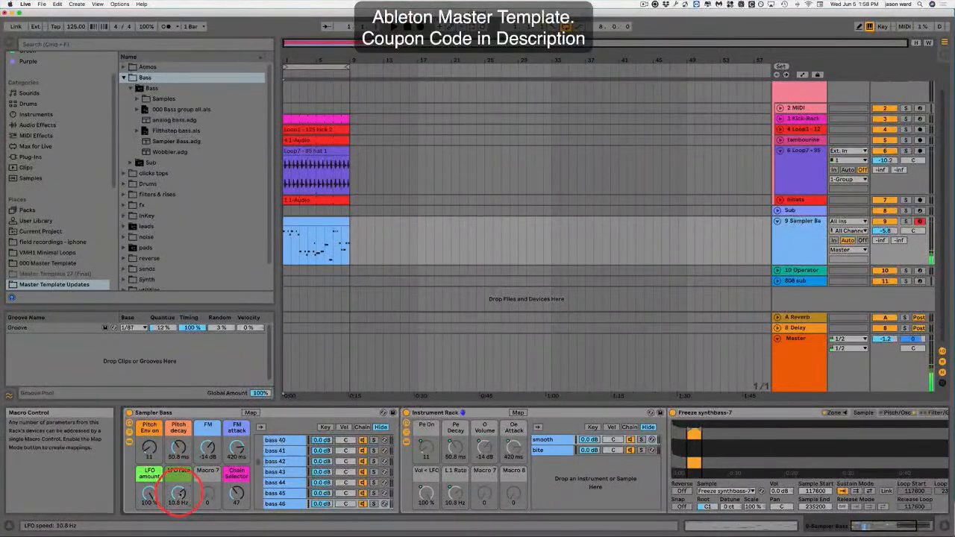
left_click_drag(179, 492, 179, 494)
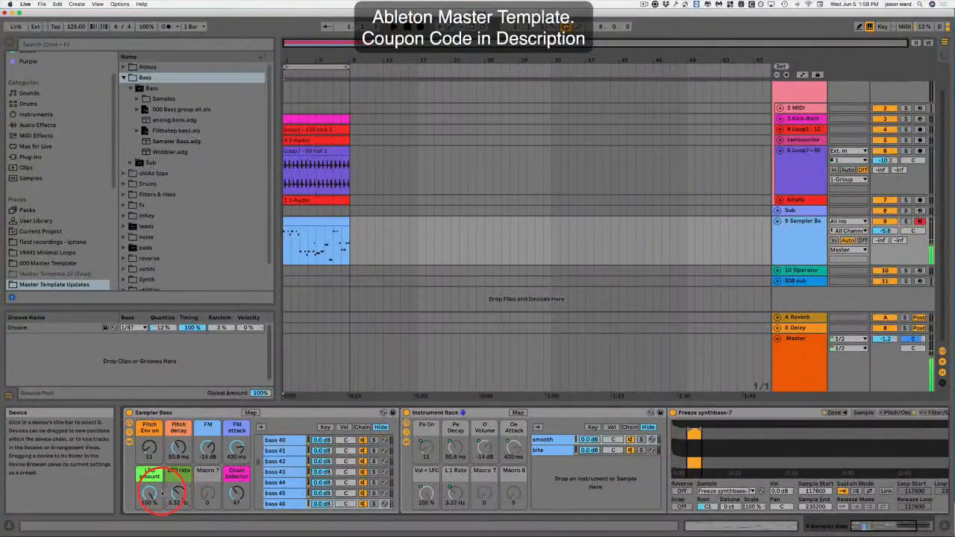
Step: Set Pitch Env and LFO amount to 0, FM to -inf dB, FM attack to 234 ms, Pitch decay to 6.08 ms and LFO rate to 1.16 Hz
left_click_drag(208, 446, 232, 447)
left_click_drag(144, 448, 144, 456)
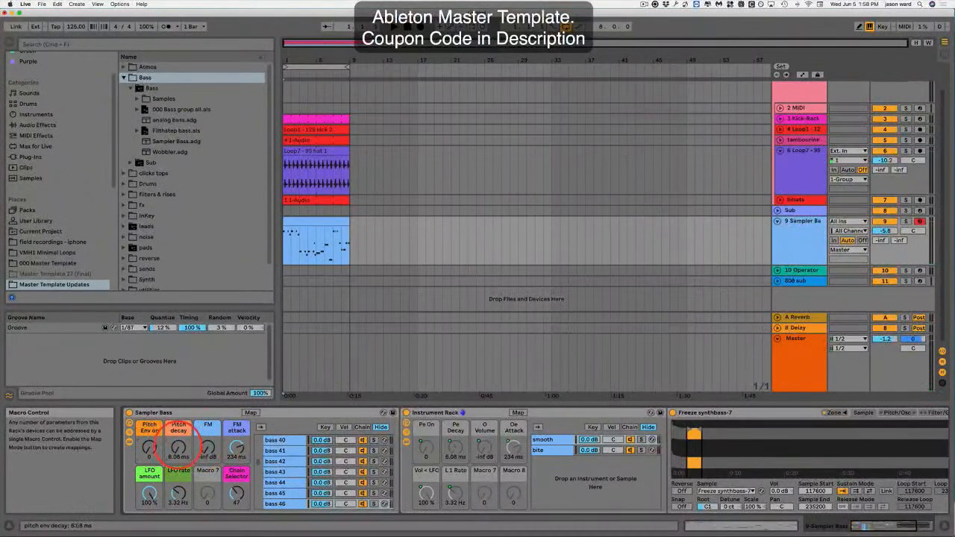
left_click_drag(177, 492, 149, 505)
Step: Set the Chain Selector to 0, then solo the Sampler Bass track and select its MIDI clip
scroll(290, 501, "up", 15)
left_click_drag(236, 489, 236, 496)
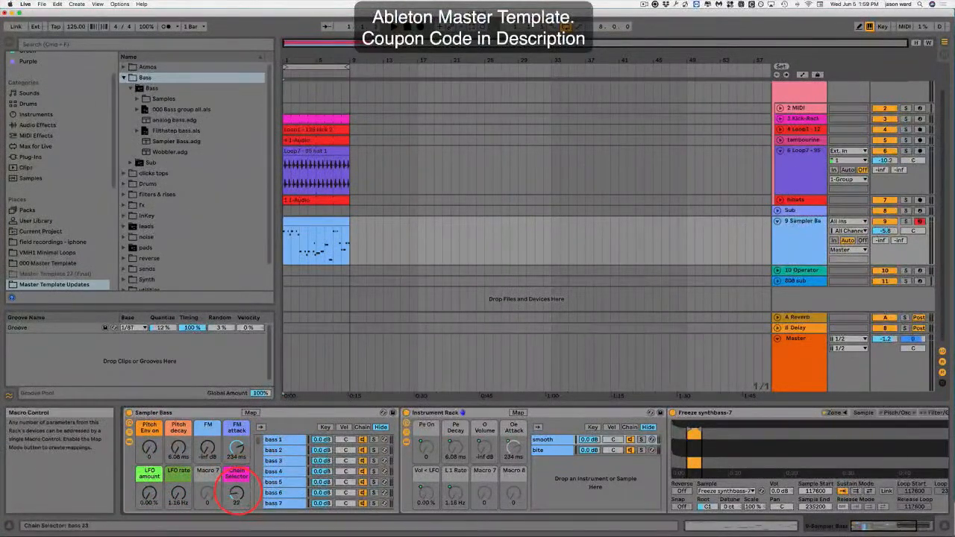
left_click(197, 415)
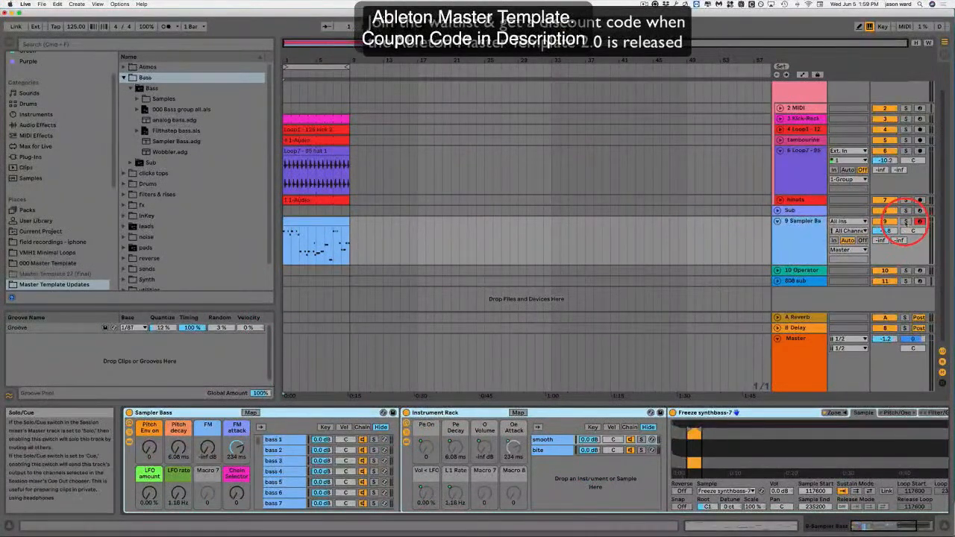
left_click(905, 222)
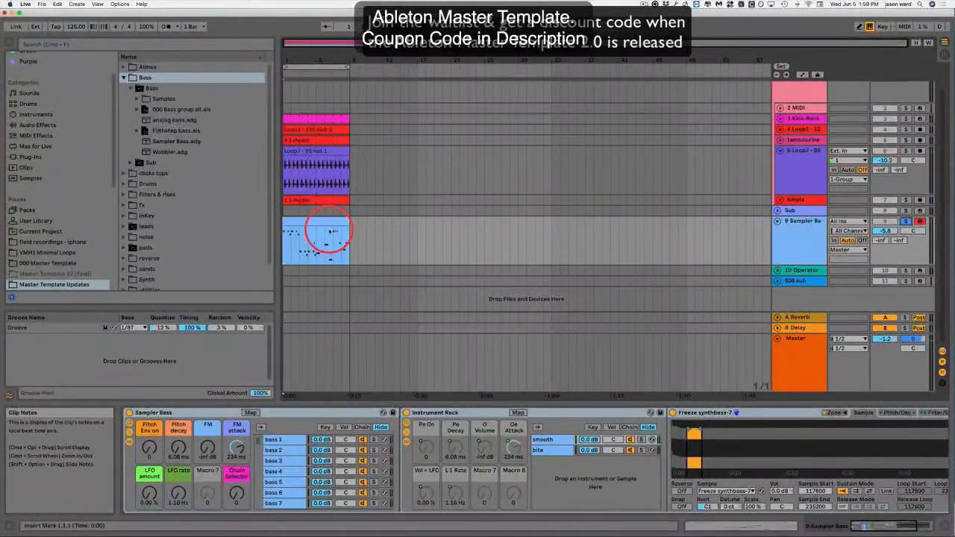
left_click(316, 221)
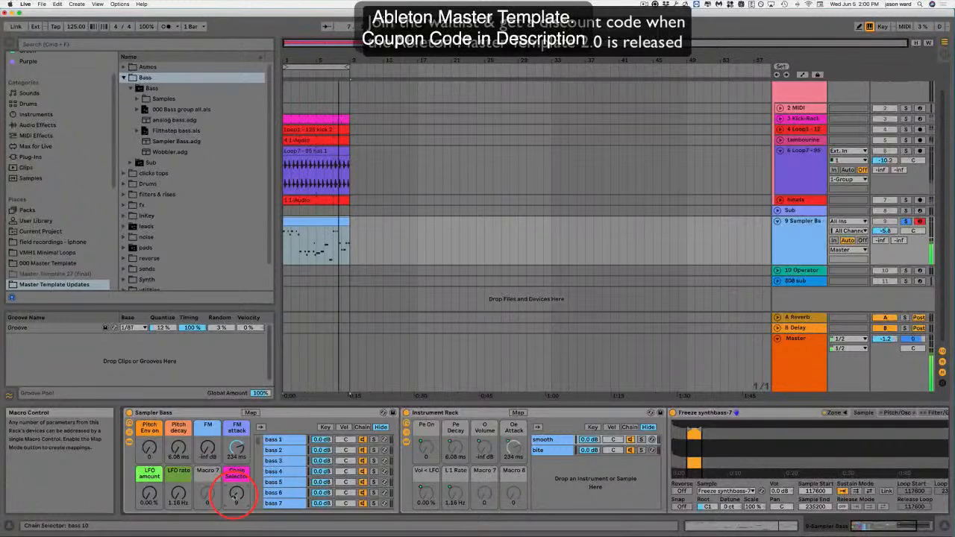
Step: Audition successive bass chains on the soloed clip, raising the Chain Selector to 24
left_click_drag(236, 494, 236, 493)
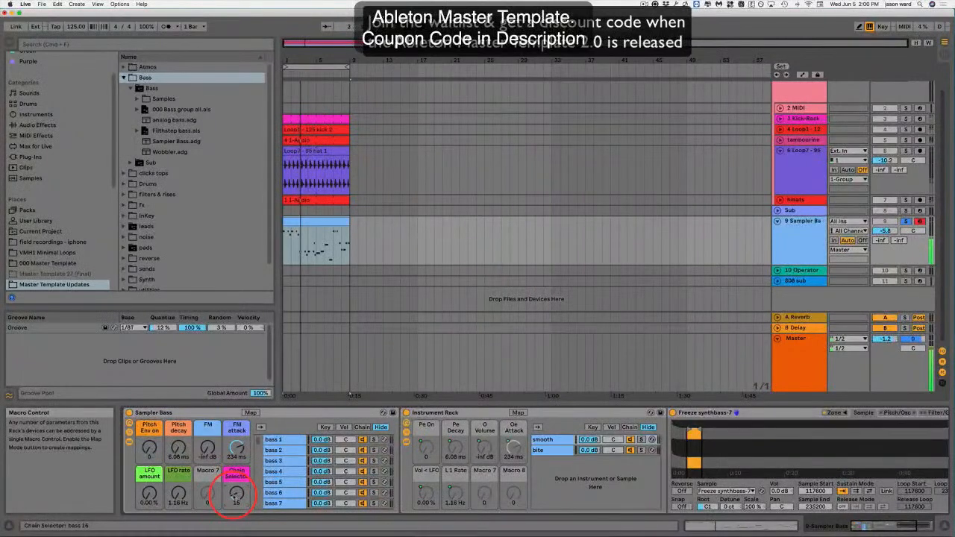
left_click_drag(233, 495, 232, 492)
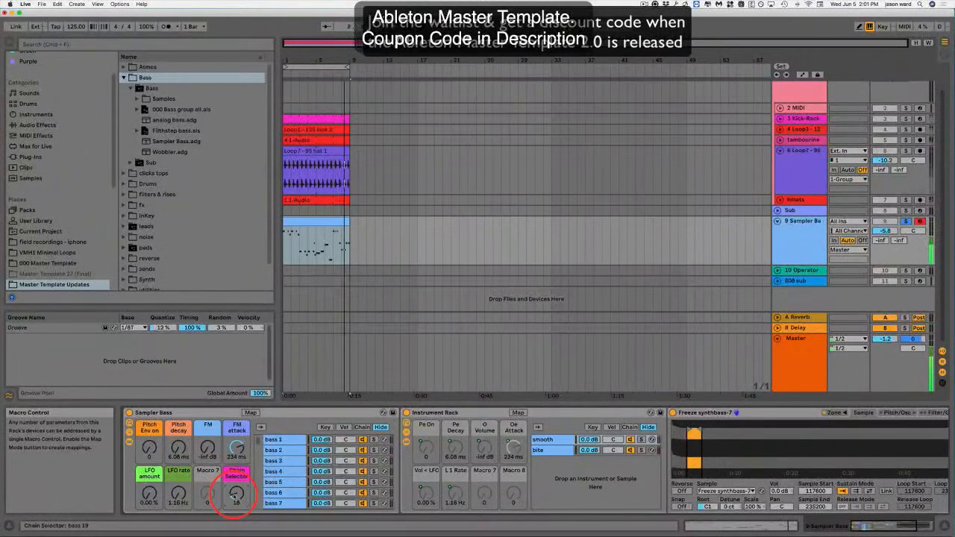
left_click_drag(236, 494, 235, 489)
left_click(461, 215)
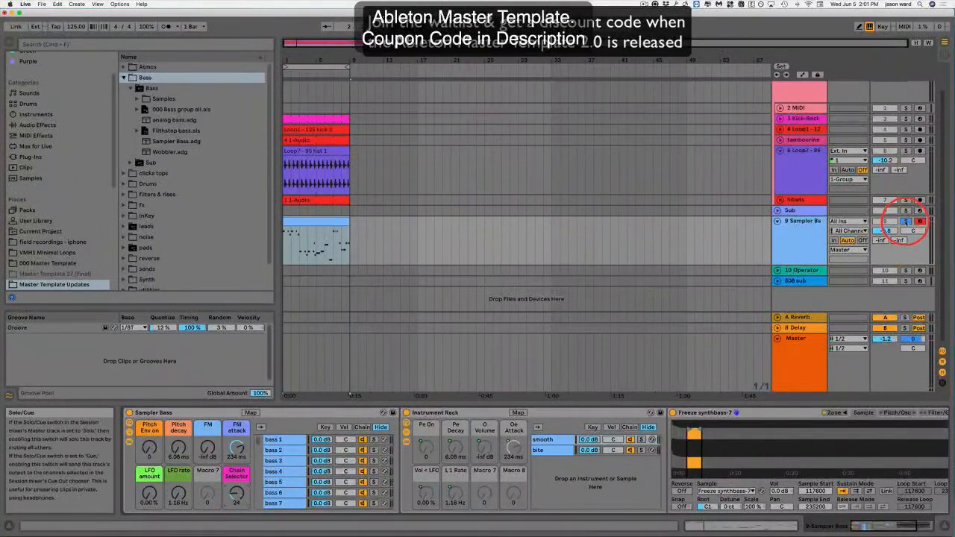
Step: Unsolo the Sampler Bass track, play the full loop and raise the 1 Group track's volume to -12.8 dB
left_click(907, 222)
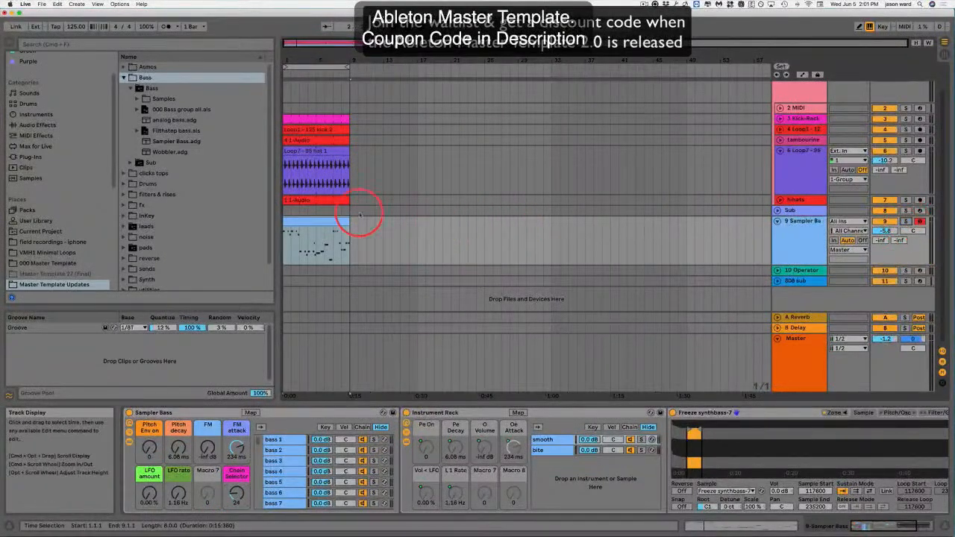
key("space")
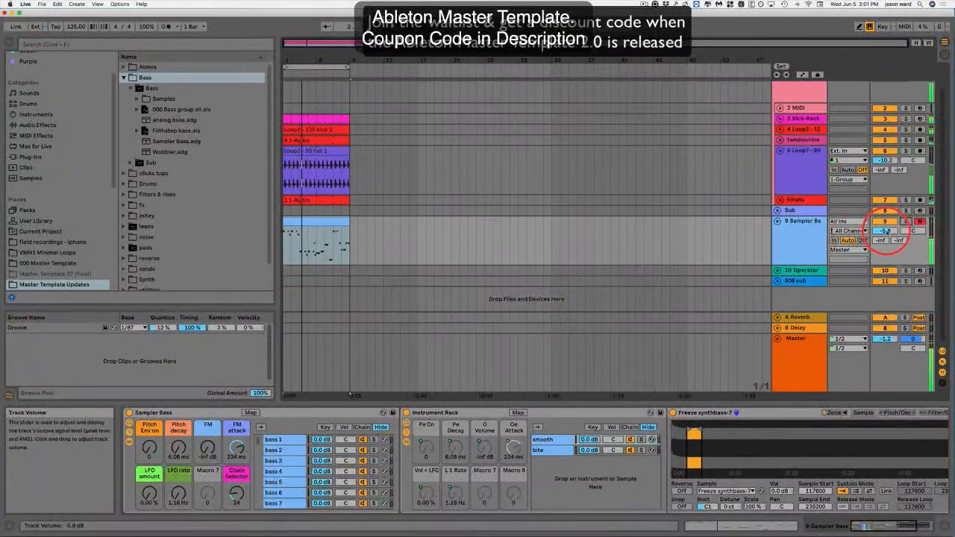
key("super+g")
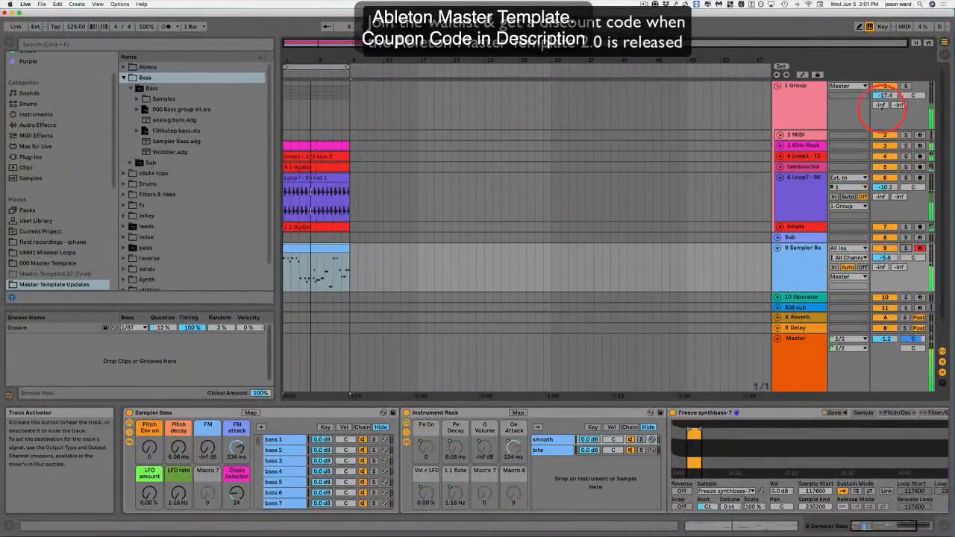
left_click_drag(882, 95, 881, 94)
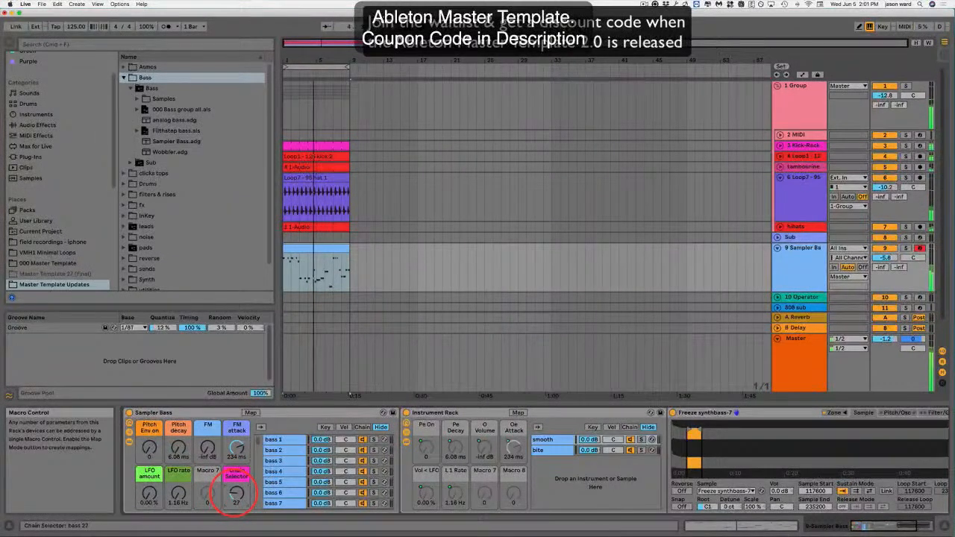
Step: Raise the Sampler Bass Chain Selector to 28 while the full loop plays
left_click_drag(236, 496, 235, 494)
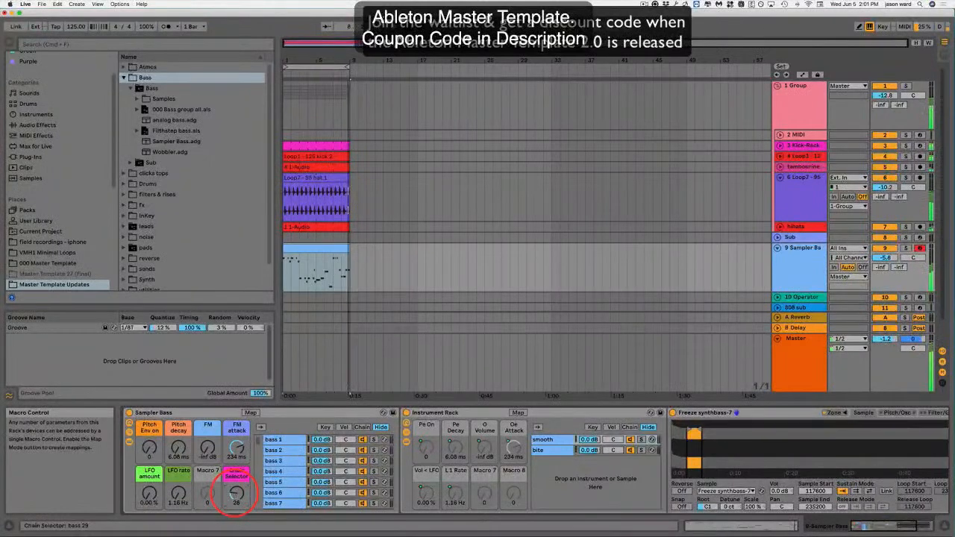
Step: Raise the Sampler Bass Chain Selector to 34 and set the FM macro to -9.4 dB while the loop plays
left_click_drag(237, 494, 242, 493)
mouse_move(207, 449)
left_mouse_down()
mouse_move(207, 439)
mouse_move(207, 453)
left_mouse_up()
left_click_drag(234, 497, 234, 495)
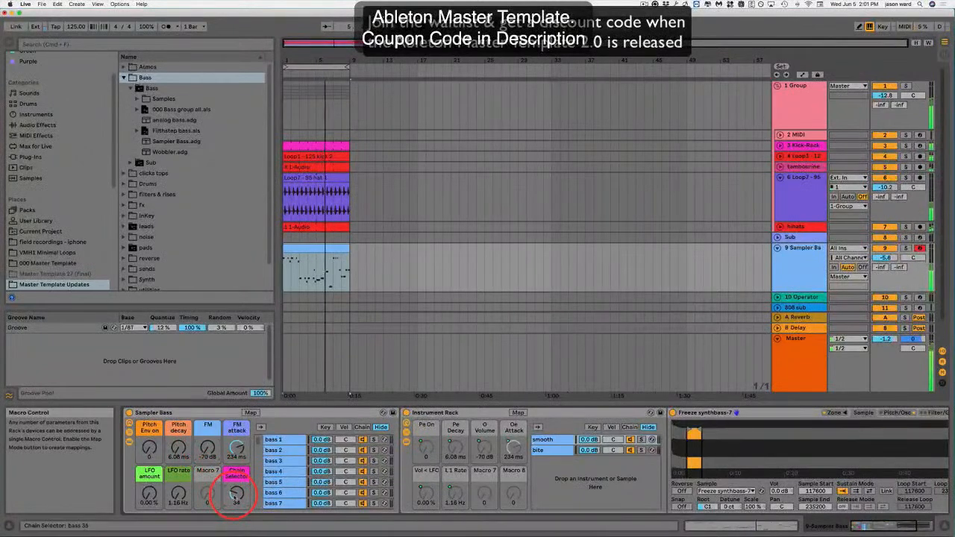
left_click_drag(208, 447, 208, 429)
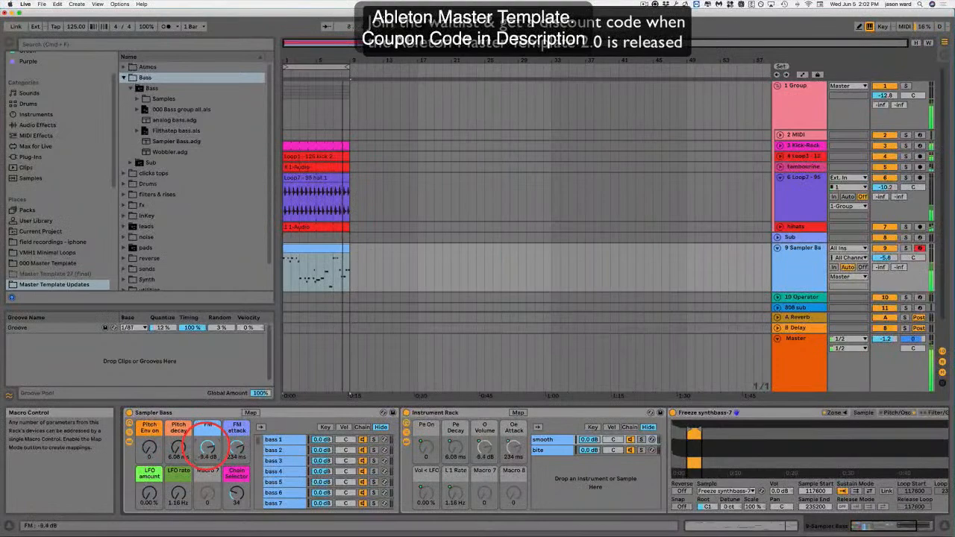
Step: Try Pitch Env on at 67 with a 24.3 ms Pitch decay, reset both, and set LFO rate to 6.45 Hz
left_click_drag(149, 446, 178, 457)
left_click_drag(149, 446, 152, 455)
mouse_move(149, 493)
left_mouse_down()
mouse_move(149, 479)
mouse_move(178, 481)
mouse_move(178, 494)
mouse_move(150, 501)
left_mouse_up()
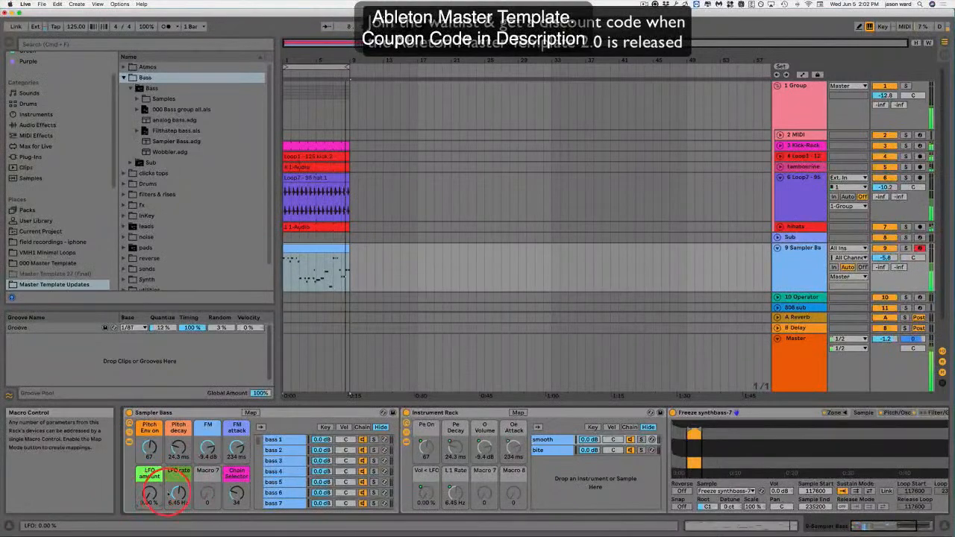
left_click_drag(150, 448, 177, 459)
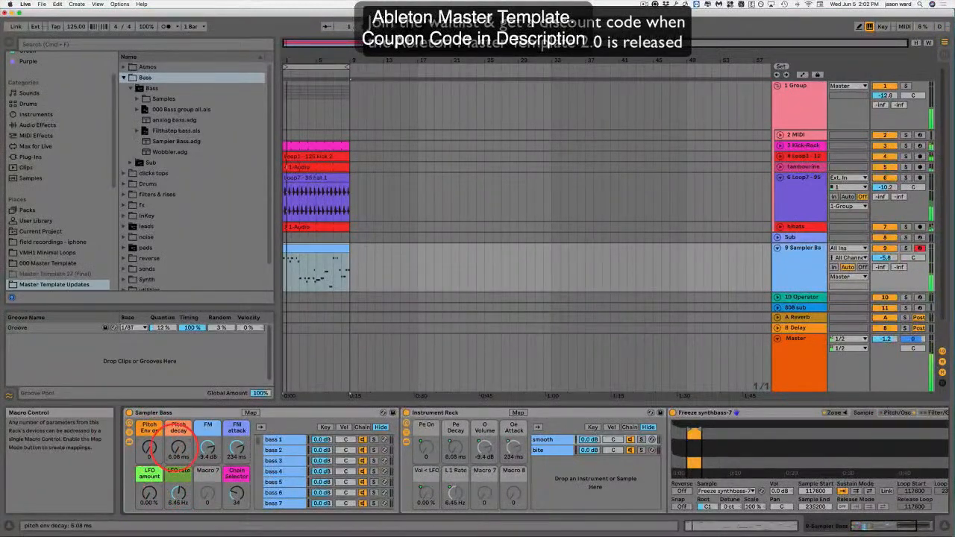
Step: Audition further bass chains up to Chain Selector 57, with FM lowered to -inf dB and FM attack set to 142 ms
left_click_drag(232, 496, 236, 499)
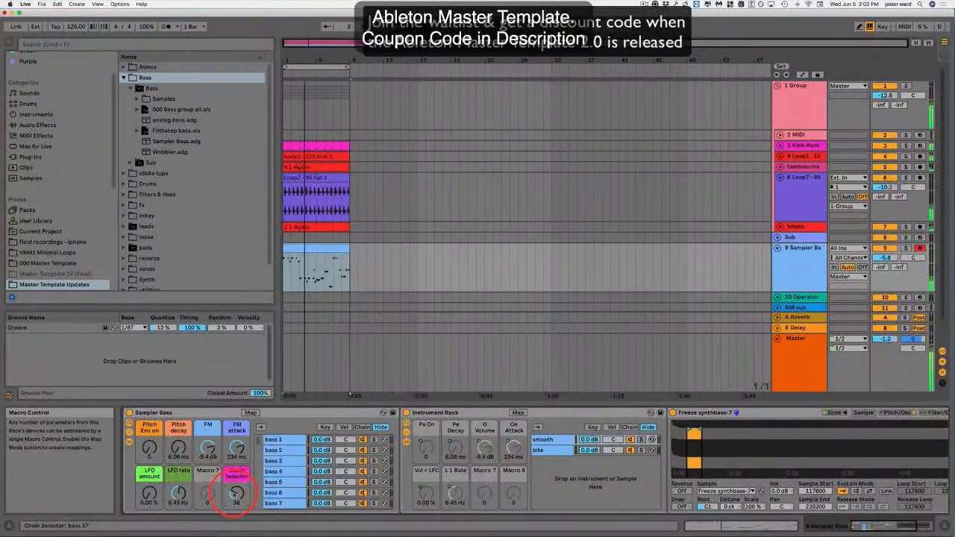
left_click_drag(236, 495, 236, 494)
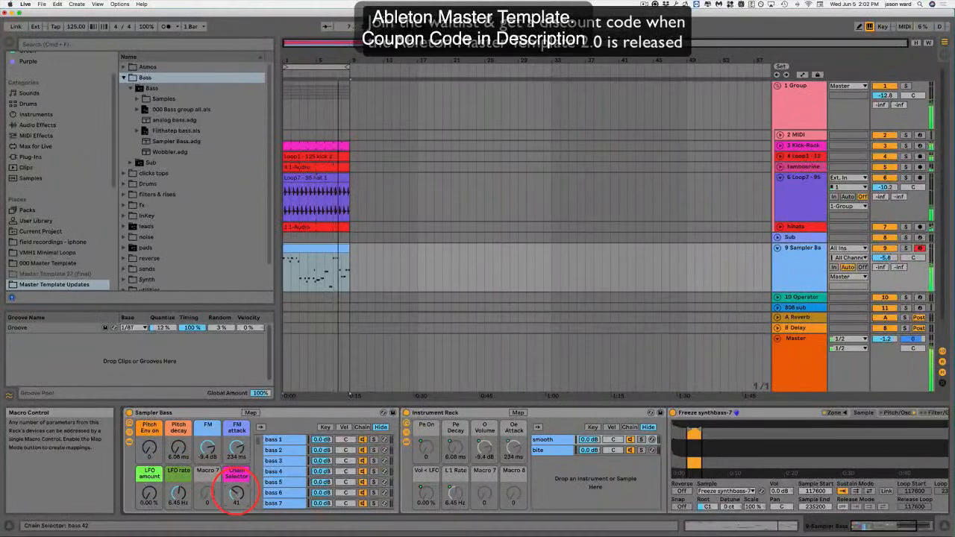
left_click_drag(208, 442, 208, 448)
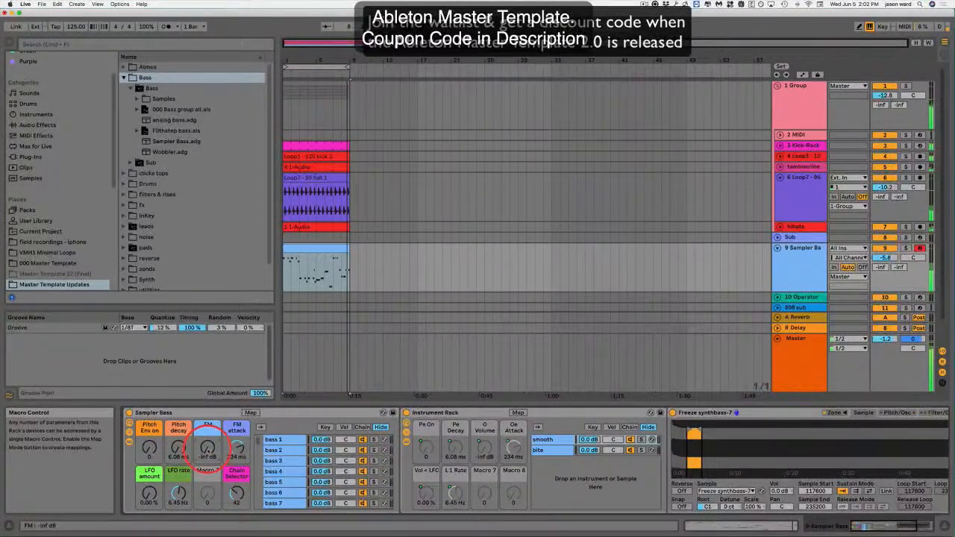
left_click_drag(235, 495, 236, 495)
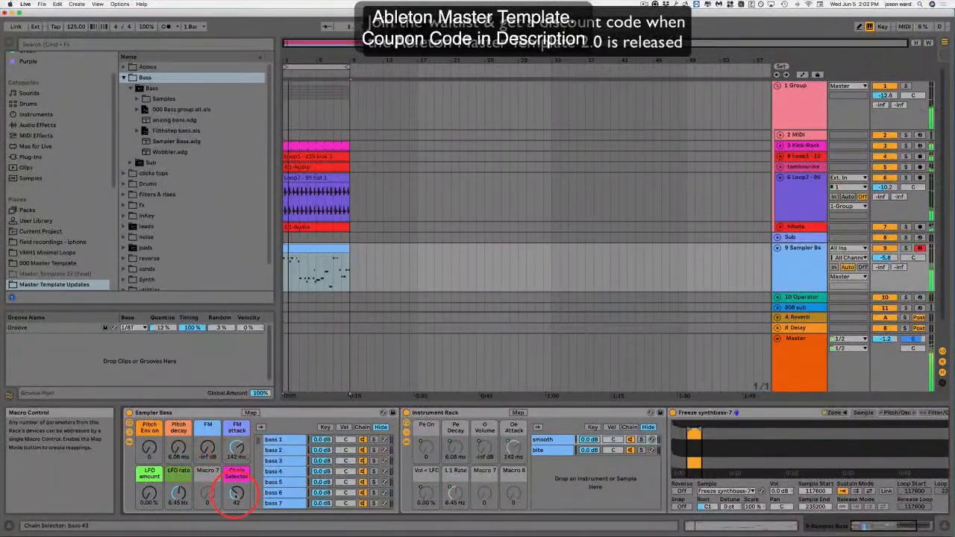
left_click_drag(236, 494, 236, 495)
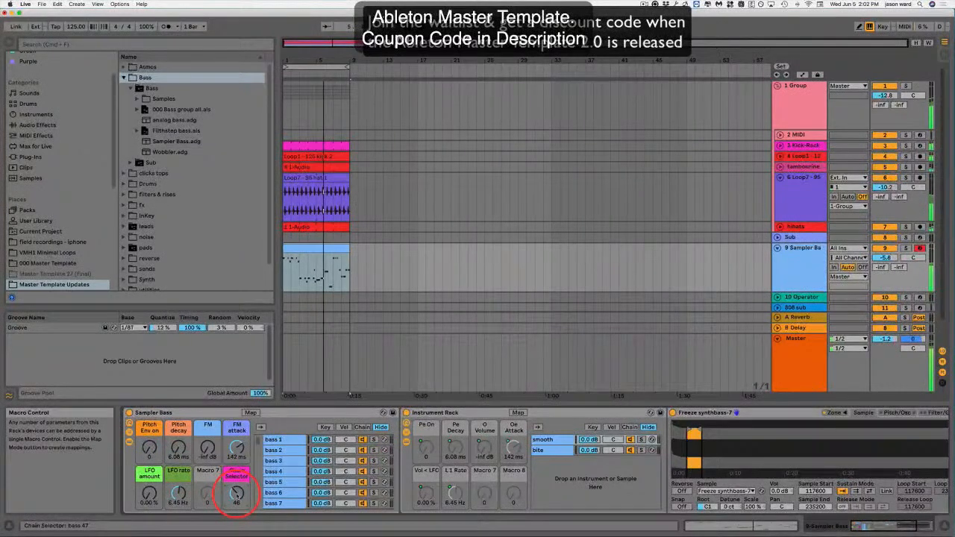
left_click_drag(236, 494, 237, 489)
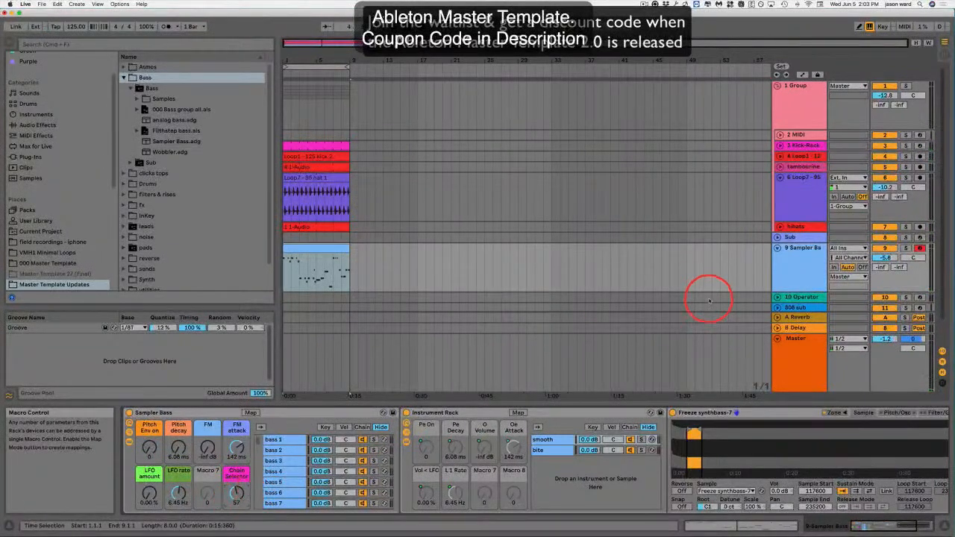
Step: Solo the Sampler Bass track, show its devices and delete the Sampler Bass rack from it
left_click(905, 248)
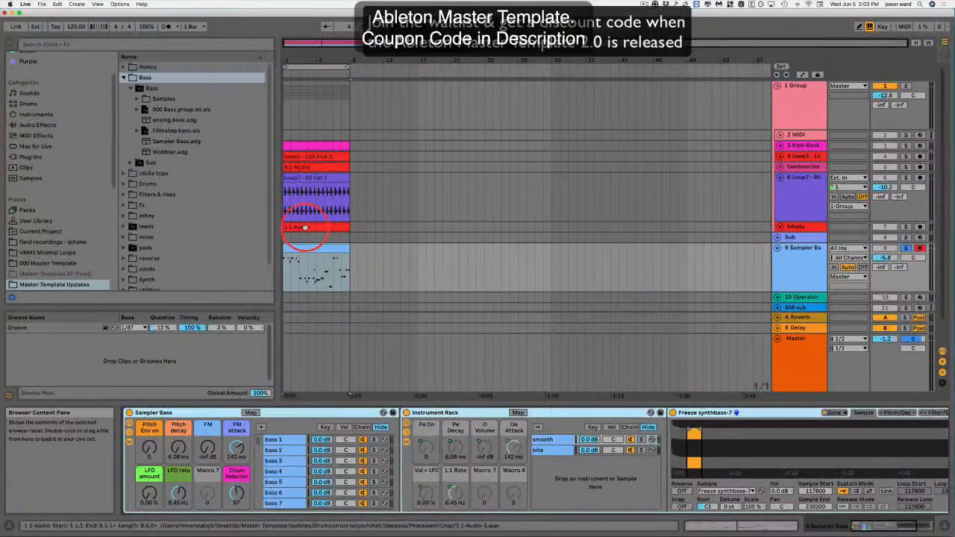
left_click(305, 227)
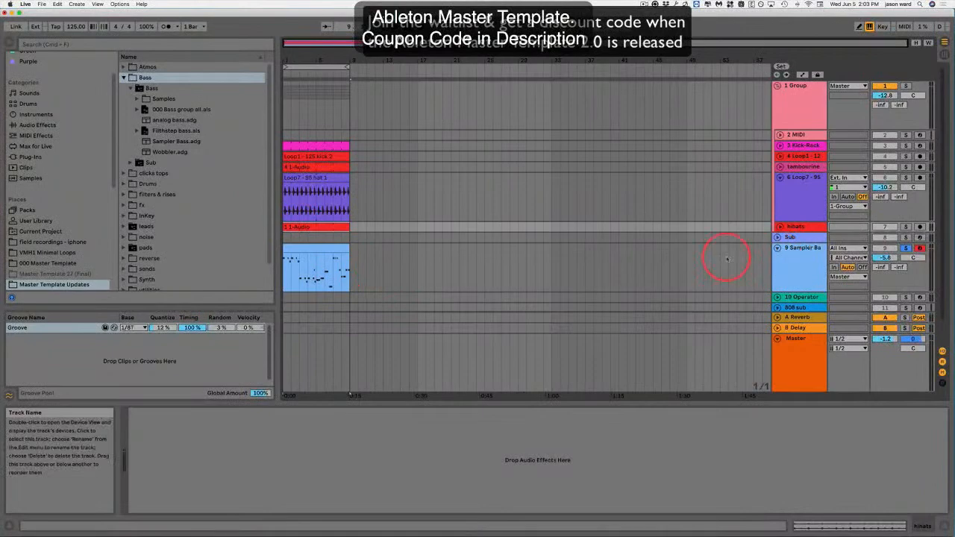
left_click(334, 255)
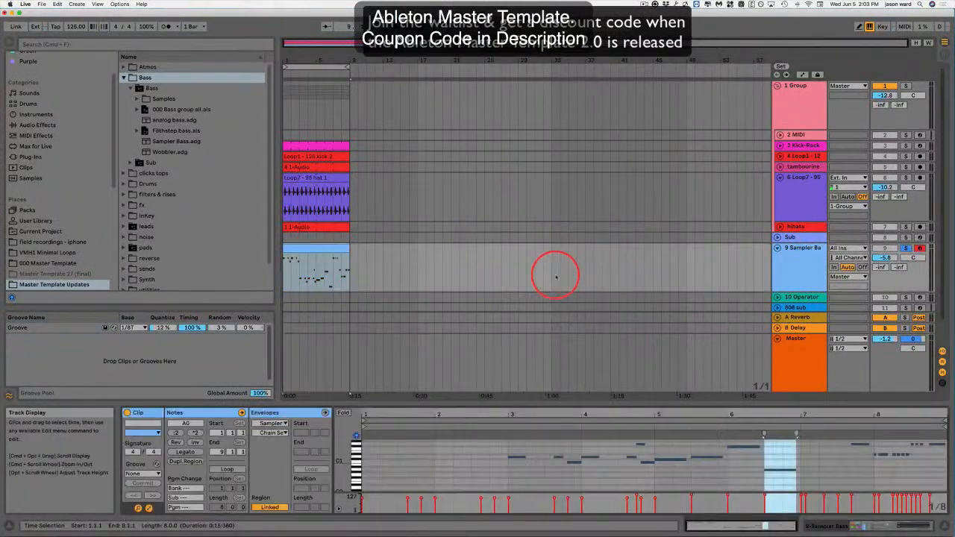
double_click(804, 249)
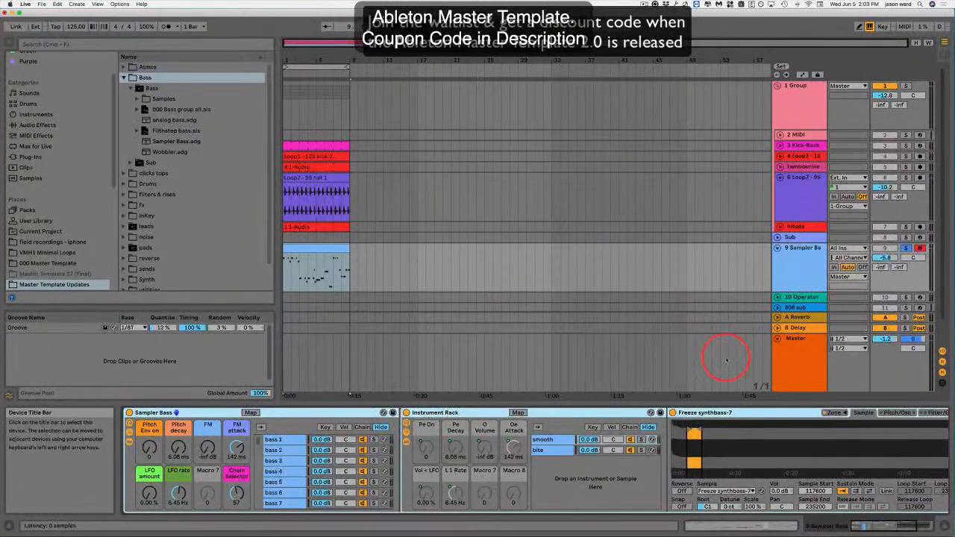
key("Delete")
Step: Arm the 10 Operator track with its Chain Selector raised to 26, and unsolo the 9 MIDI track
left_click(800, 298)
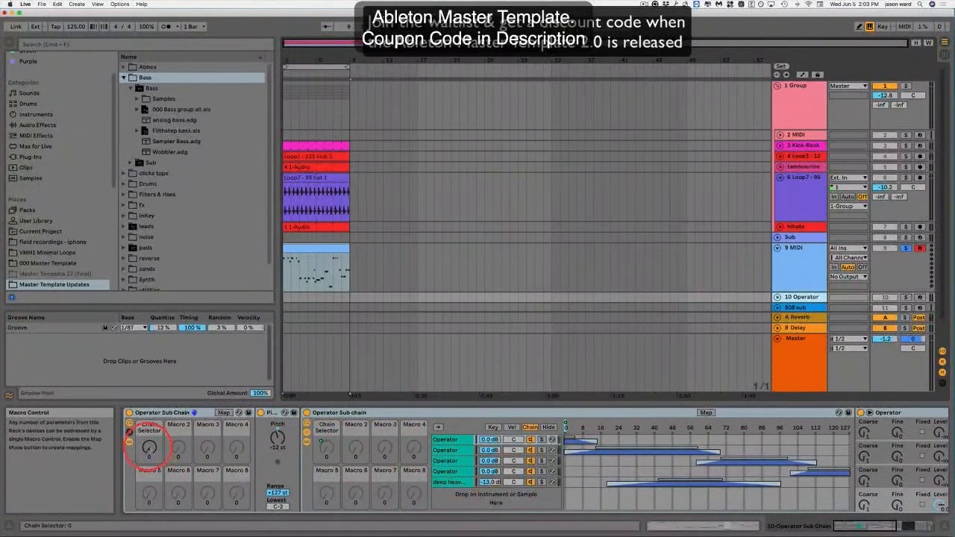
left_click_drag(147, 447, 147, 449)
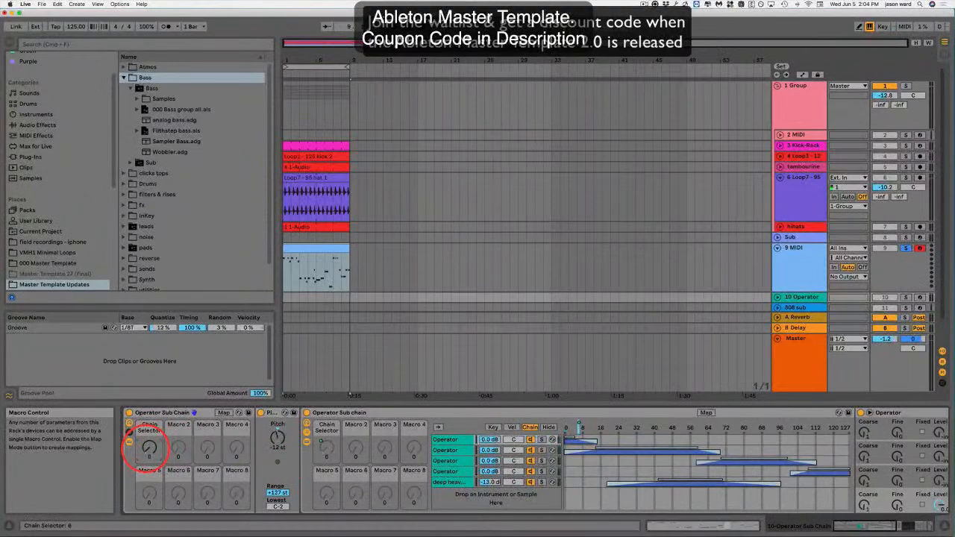
left_click(919, 297)
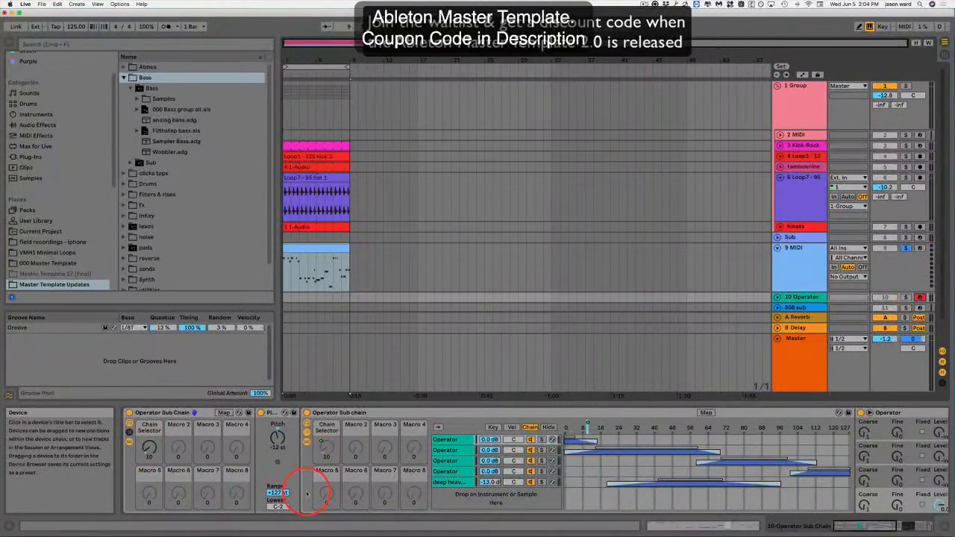
left_click(905, 248)
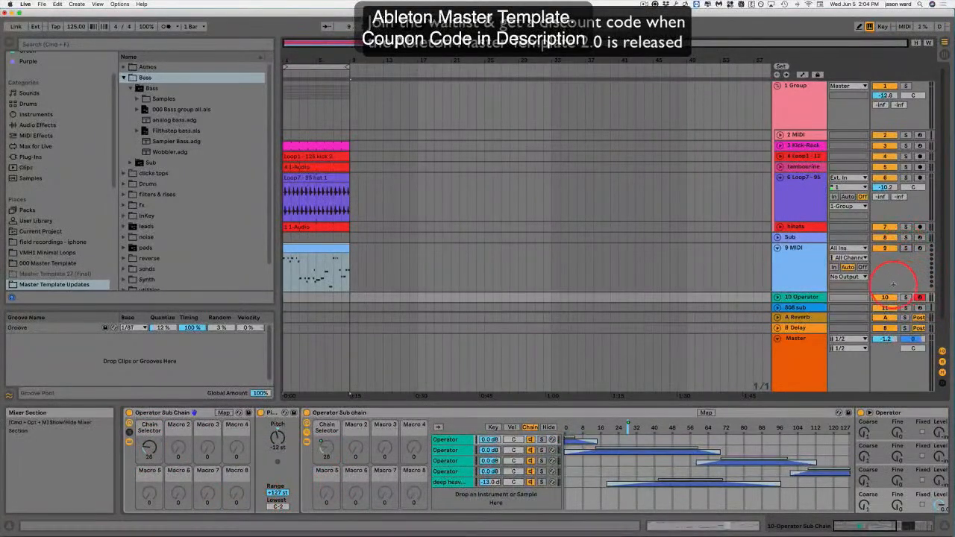
Step: Audition the Operator Sub Chain sounds by sweeping the Chain Selector up to 76 and back down to 1
mouse_move(150, 448)
left_mouse_down()
mouse_move(150, 478)
mouse_move(149, 434)
left_mouse_up()
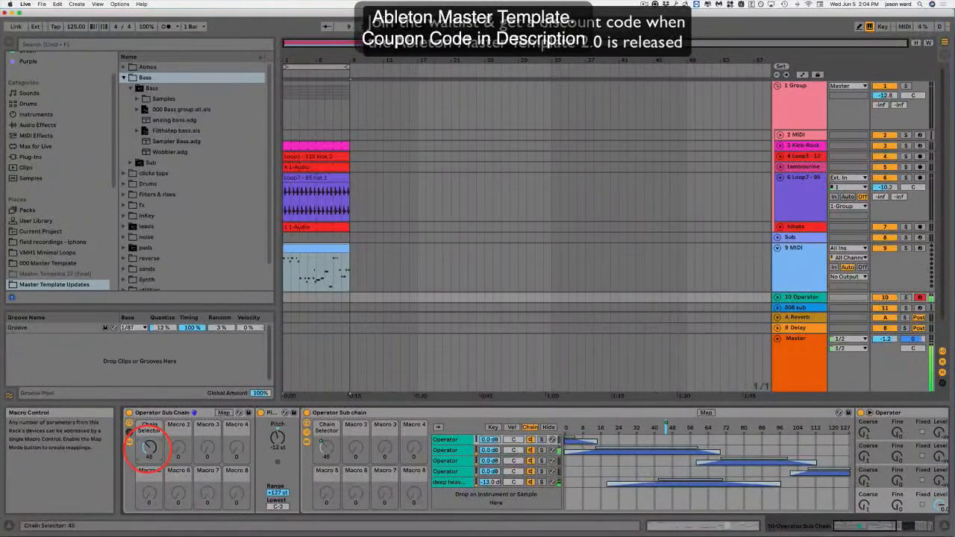
left_click_drag(149, 448, 149, 446)
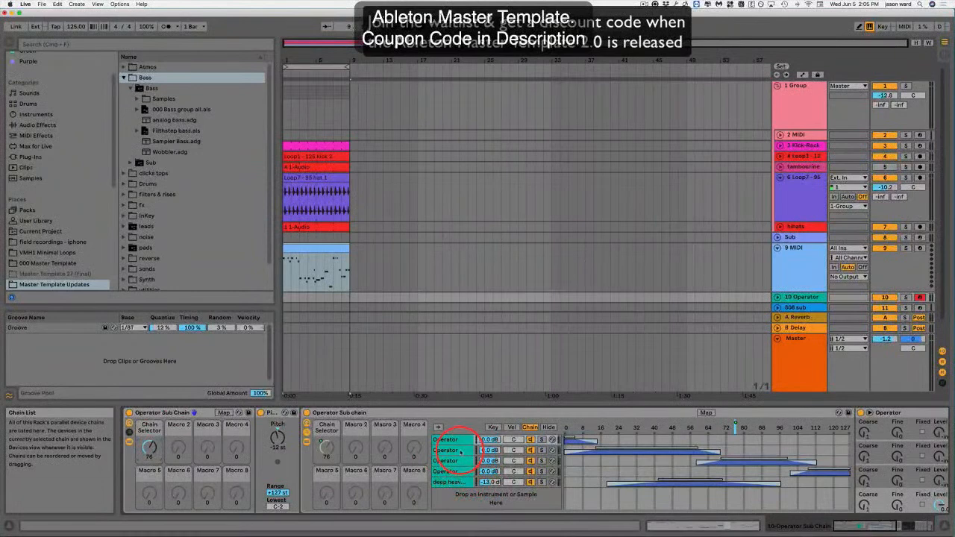
left_click_drag(152, 447, 156, 457)
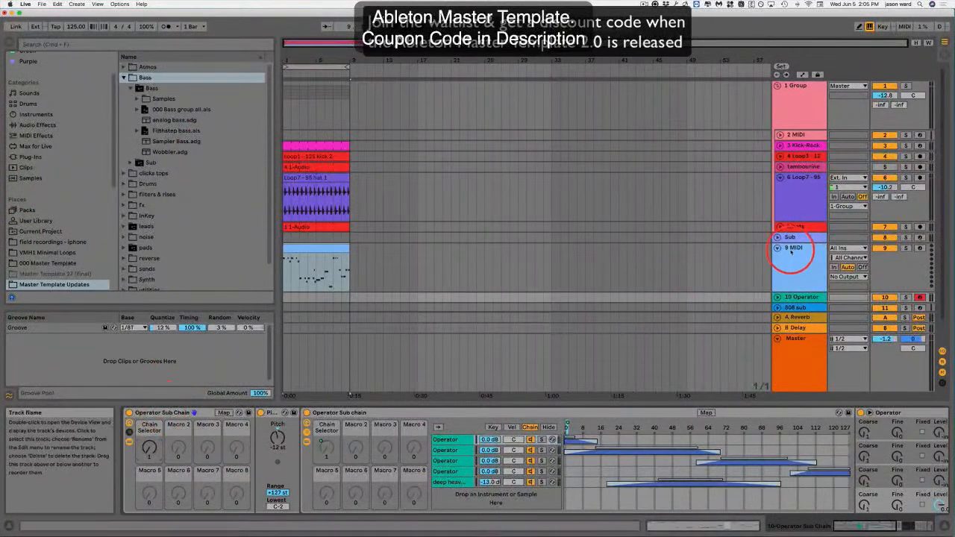
Step: Load analog bass.adg from the Bass folder onto the 9 MIDI track and arm that track
left_click(794, 298)
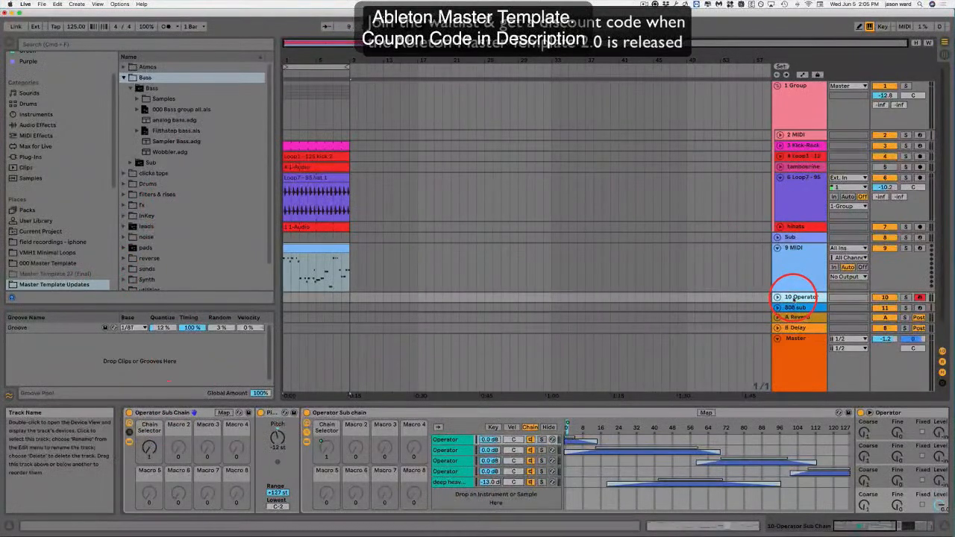
left_click(797, 257)
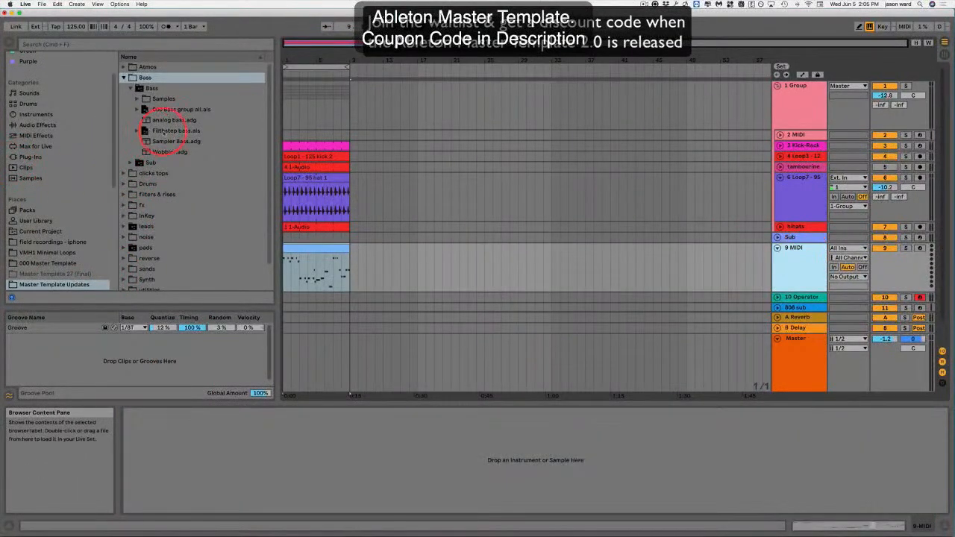
left_click(149, 120)
left_click_drag(180, 215, 236, 456)
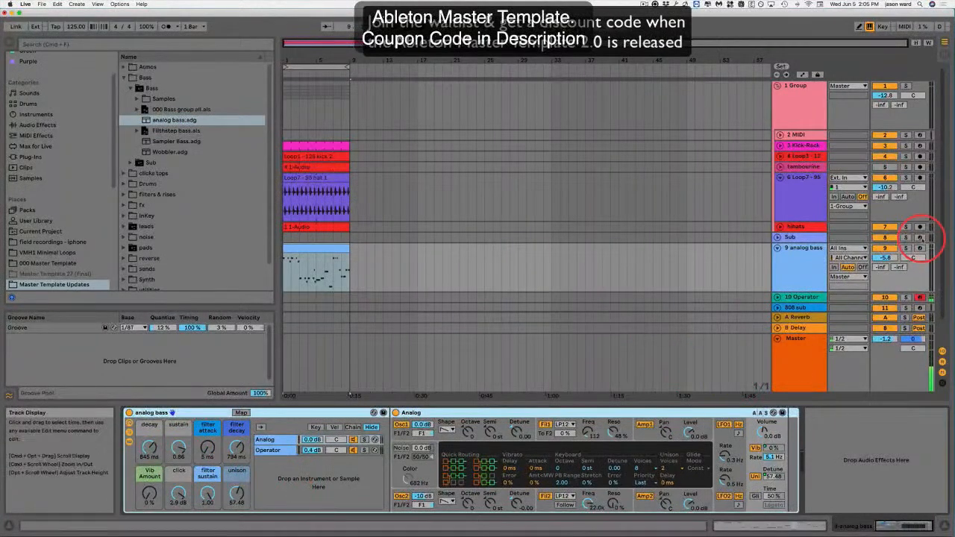
left_click(919, 247)
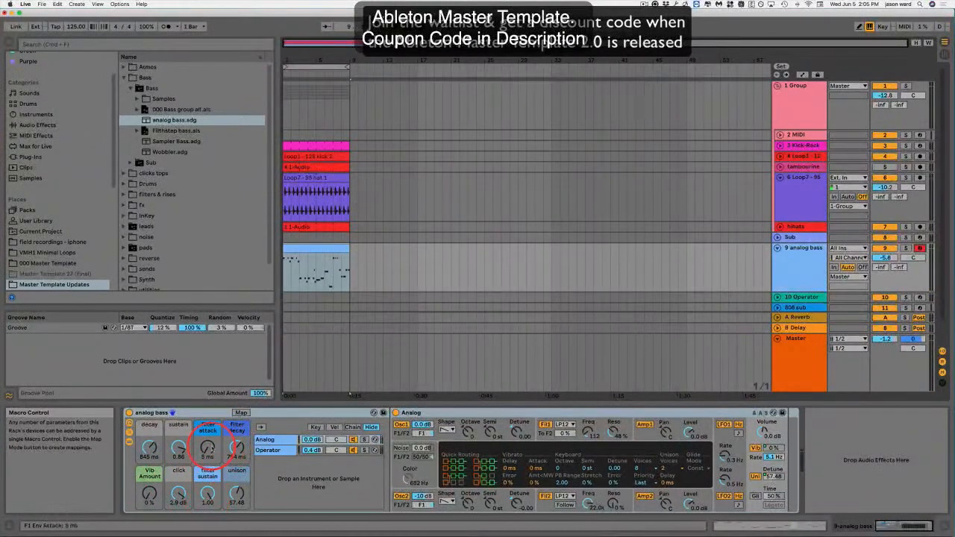
Step: Set the analog bass rack's filter attack to 2.77 s, filter decay to 93 ms, filter sustain to 0.80 and click to -18 dB
left_click_drag(207, 446, 237, 449)
left_click_drag(207, 492, 206, 497)
left_click(178, 493)
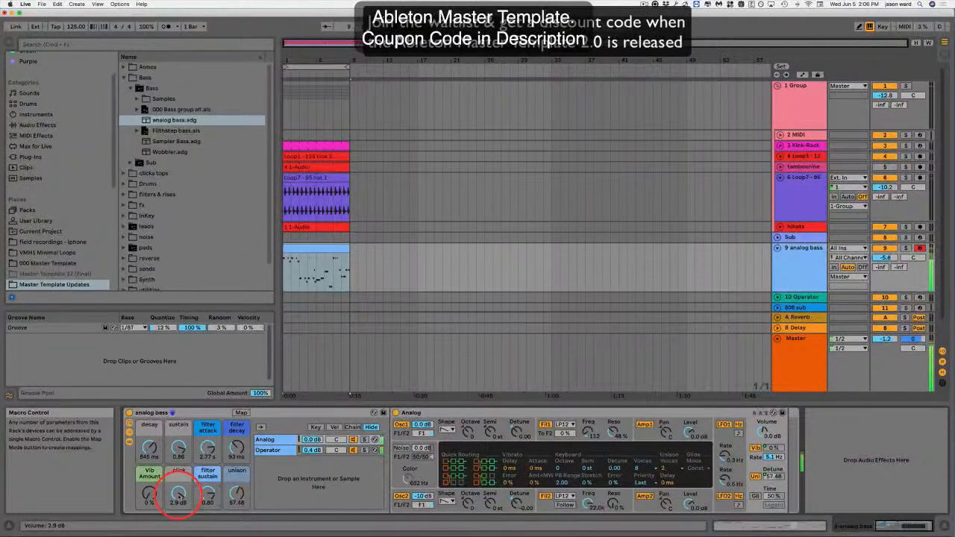
left_click_drag(179, 494, 178, 492)
left_click_drag(178, 494, 178, 496)
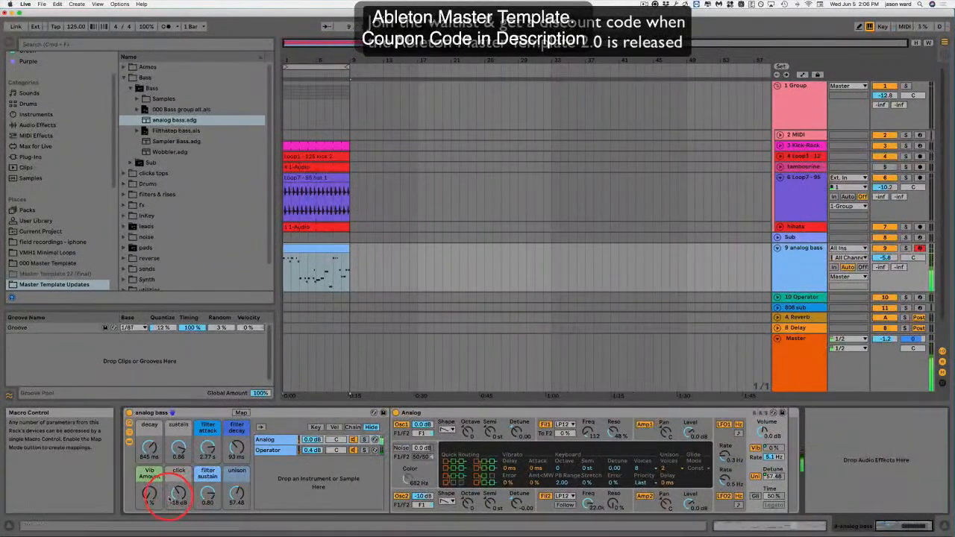
Step: Adjust the analog bass macros to a 60 ms filter decay, 5 ms filter attack and 14.96 unison
left_click(237, 452)
left_click_drag(236, 448, 236, 470)
left_click(237, 492)
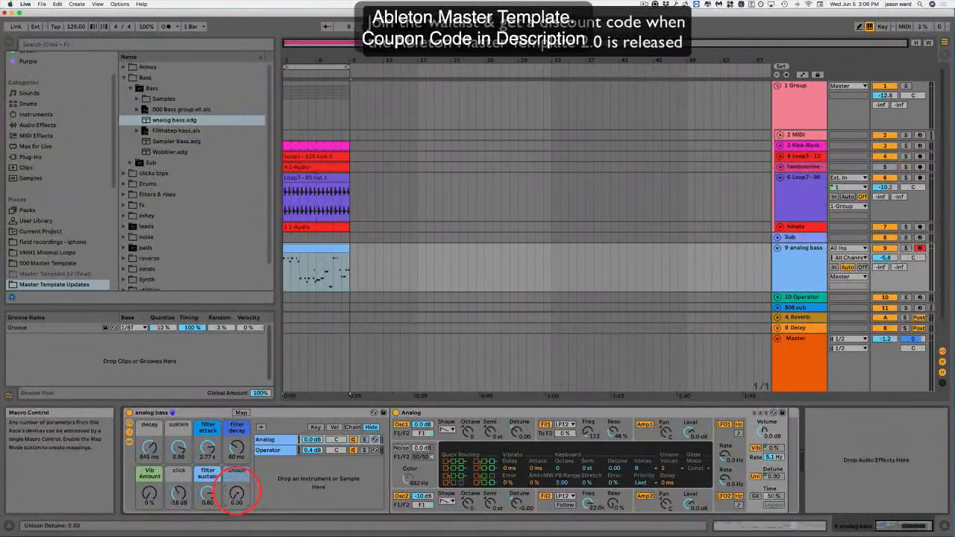
left_click_drag(206, 446, 206, 478)
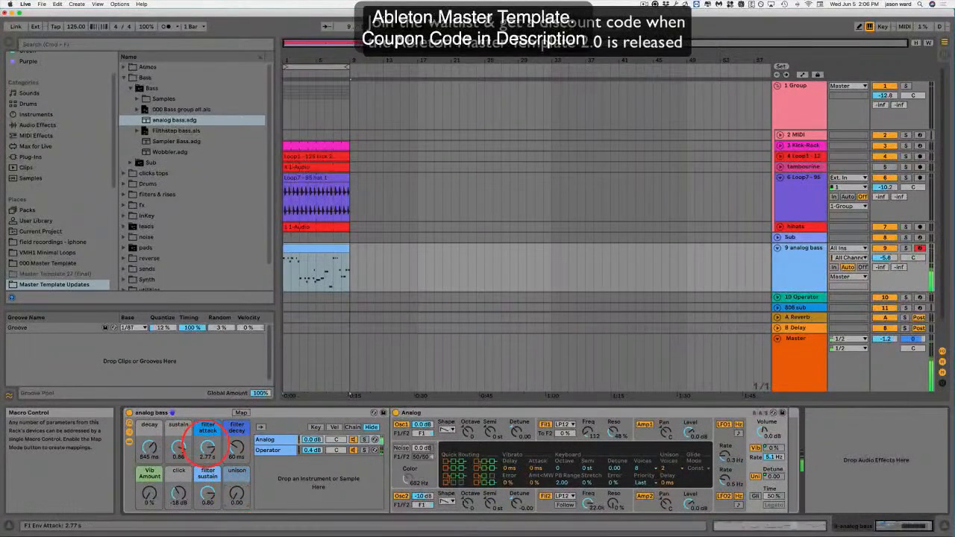
left_click(237, 494)
left_click_drag(236, 494, 236, 495)
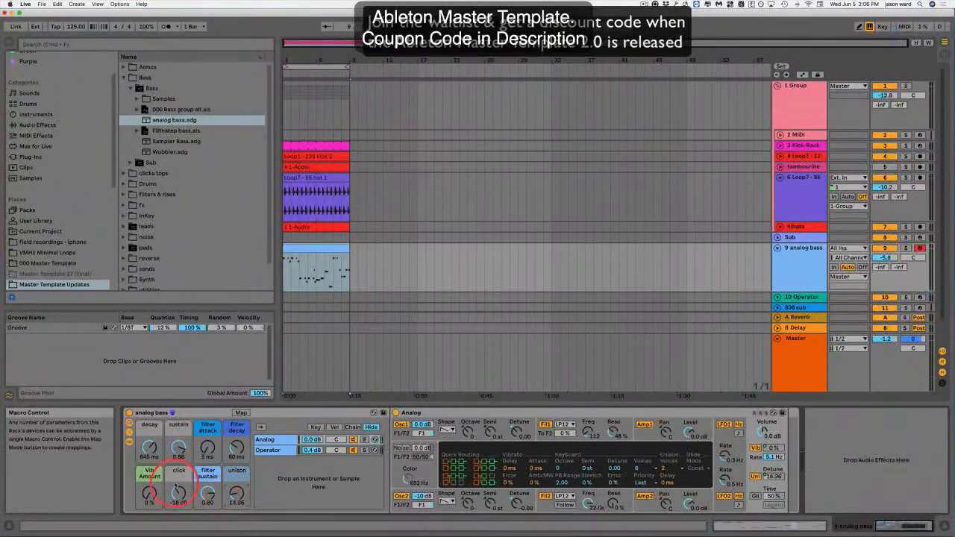
Step: Try the analog bass Vib Amount at about 54%, then lower it to 4%
left_click(150, 494)
left_click_drag(149, 494, 150, 491)
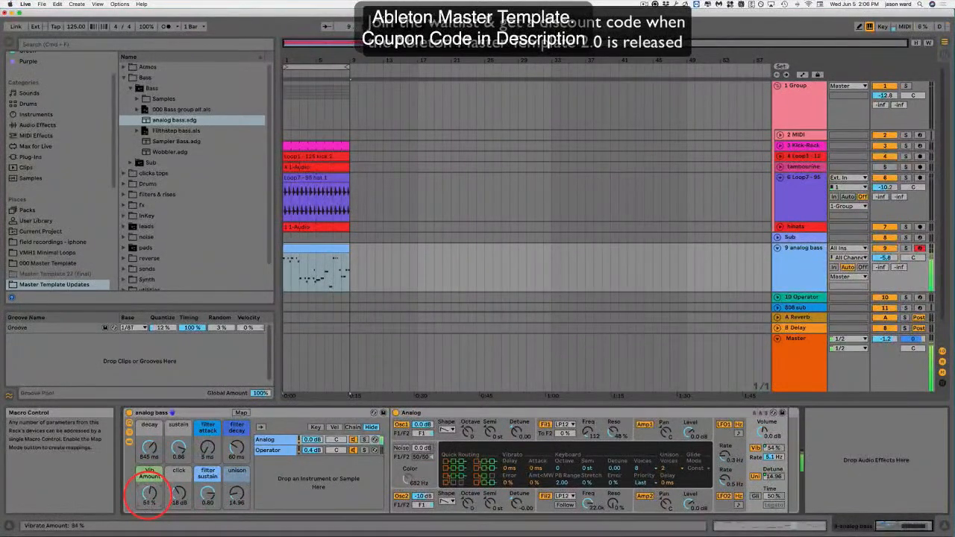
left_click_drag(149, 494, 144, 497)
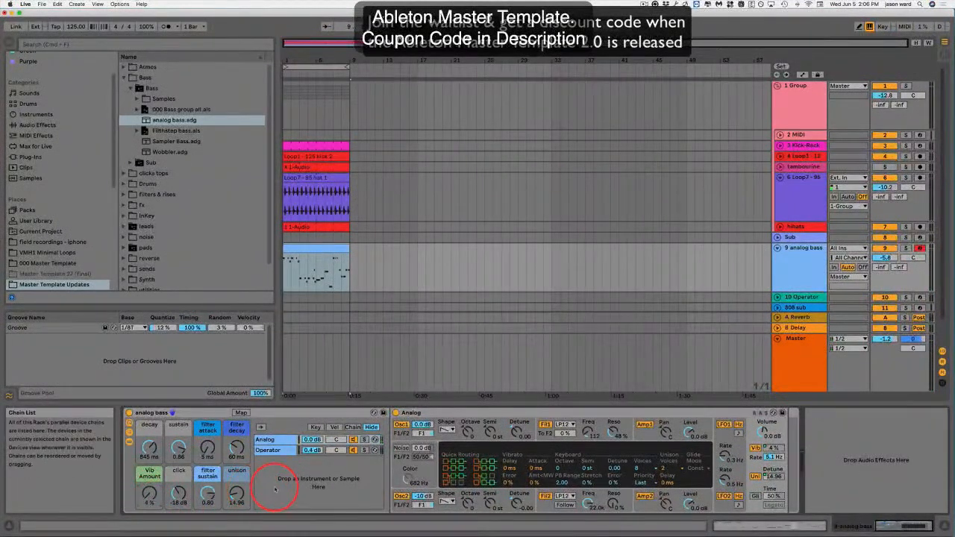
Step: Select the analog bass rack and delete it from the track
left_click(202, 416)
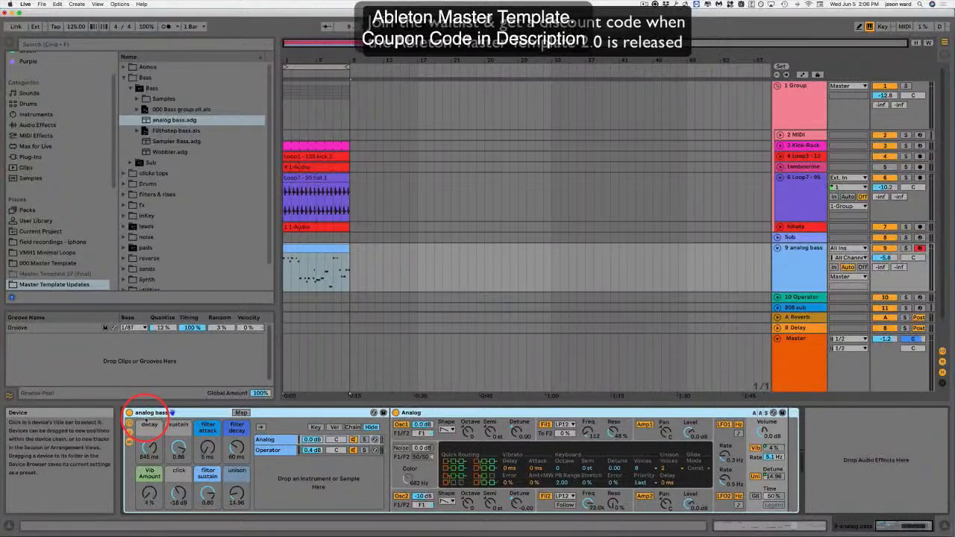
left_click(149, 412)
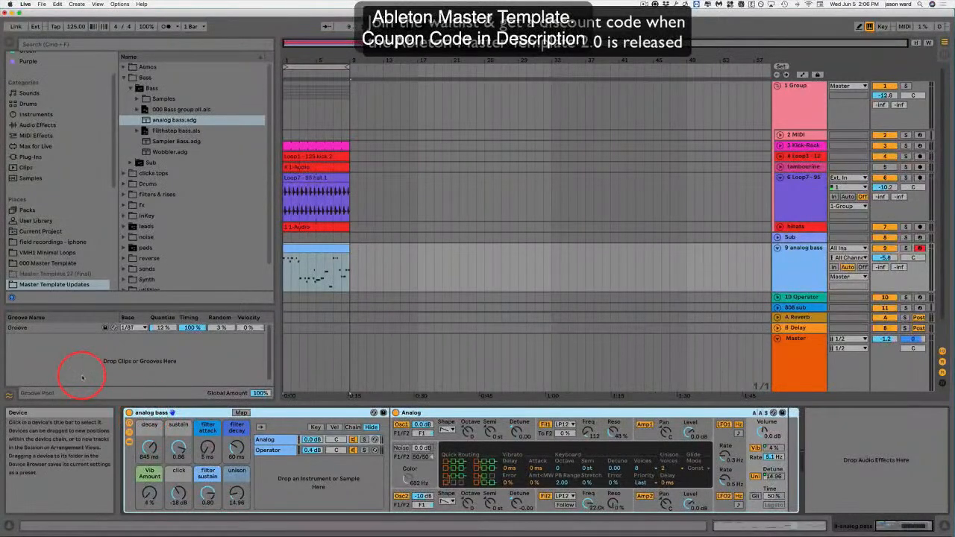
key("Delete")
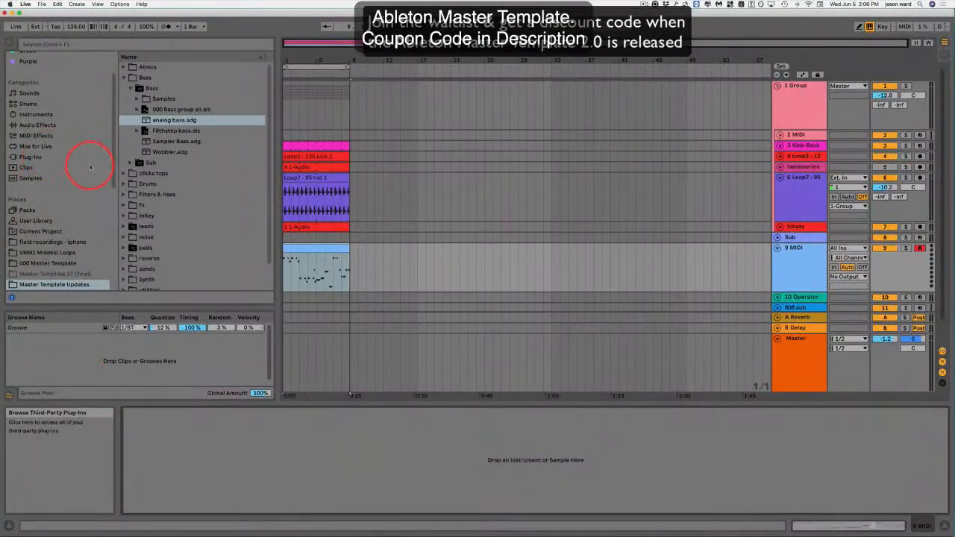
Step: Load Wobbler.adg from the Bass folder onto track 9 and solo the track for playback
left_click(143, 151)
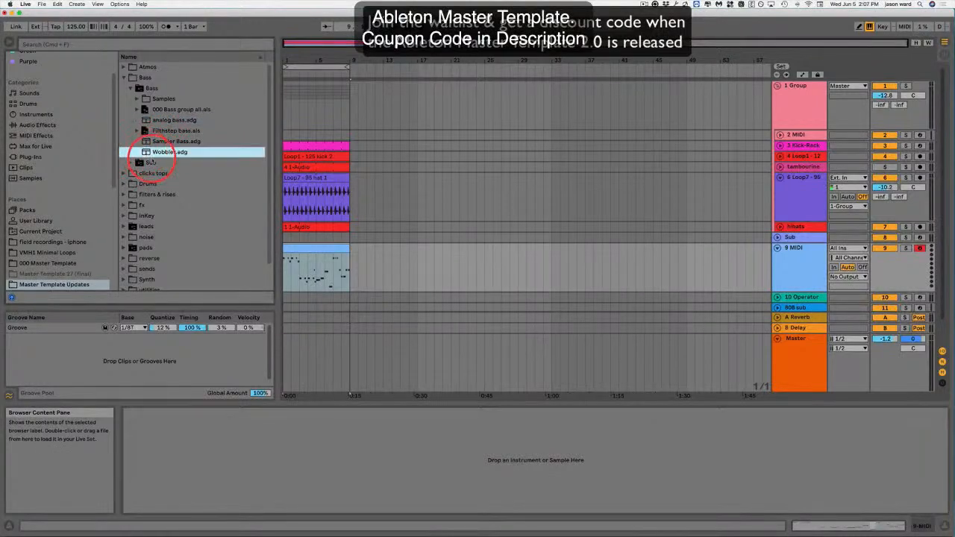
left_click_drag(388, 276, 388, 275)
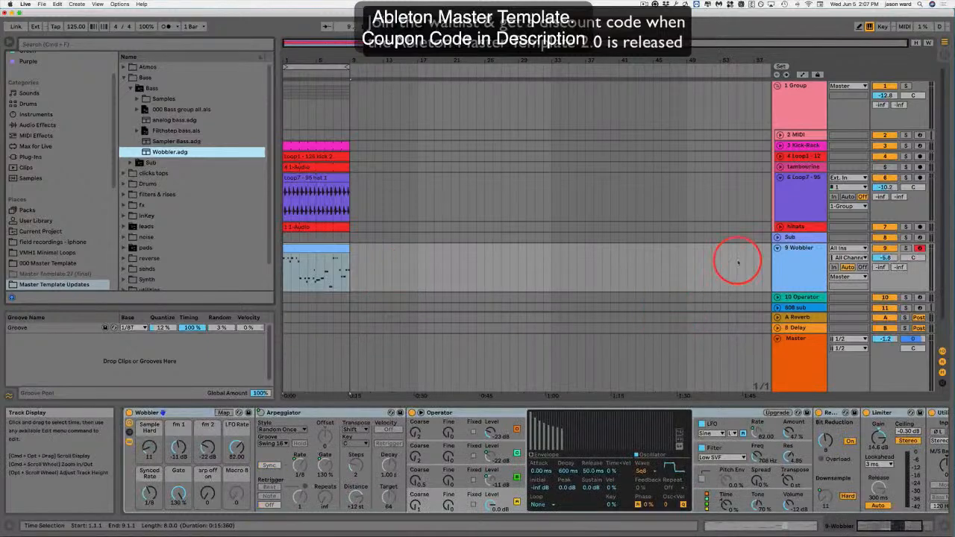
left_click(905, 248)
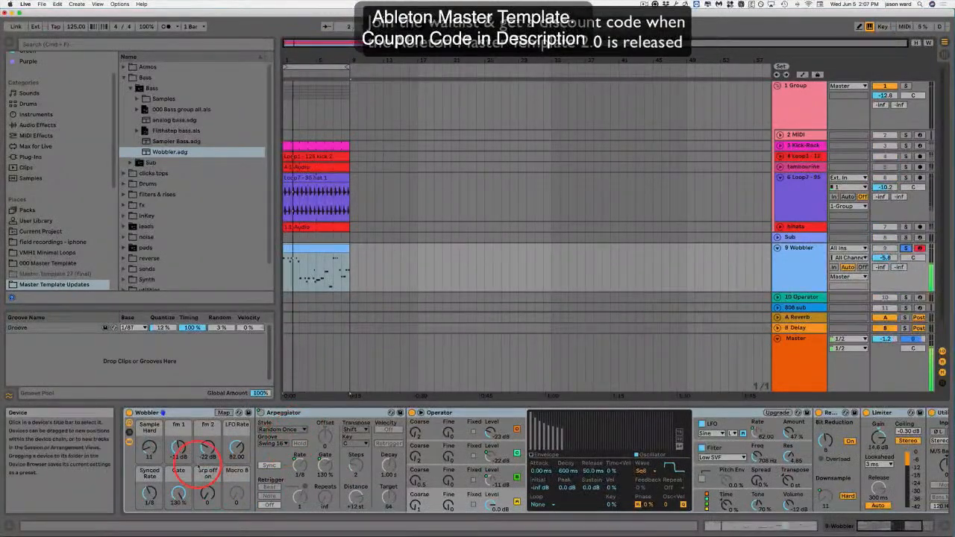
Step: Set the Wobbler's Sample Hard to 29 and try its Synced Rate at 1/4, then 1/12
left_click_drag(147, 450, 148, 445)
left_click_drag(149, 494, 153, 488)
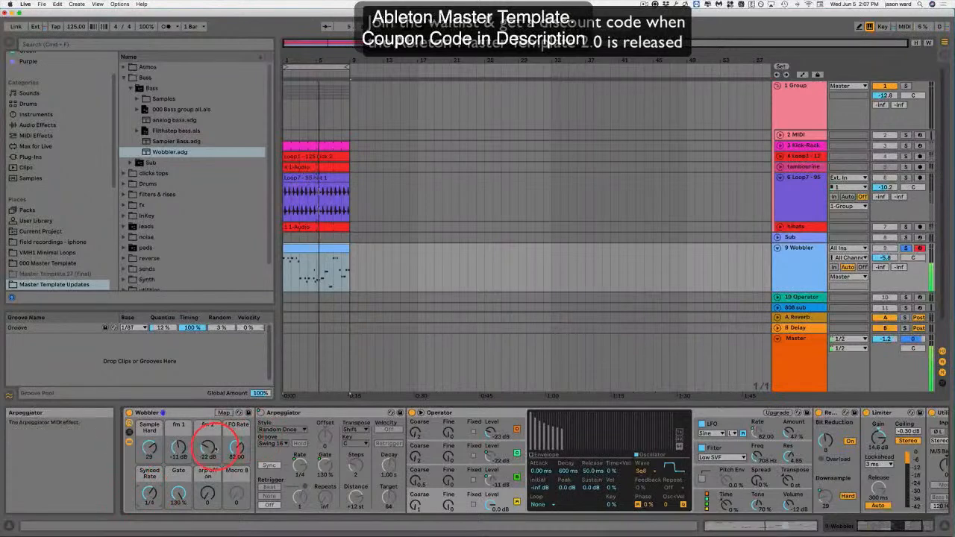
left_click_drag(149, 492, 150, 496)
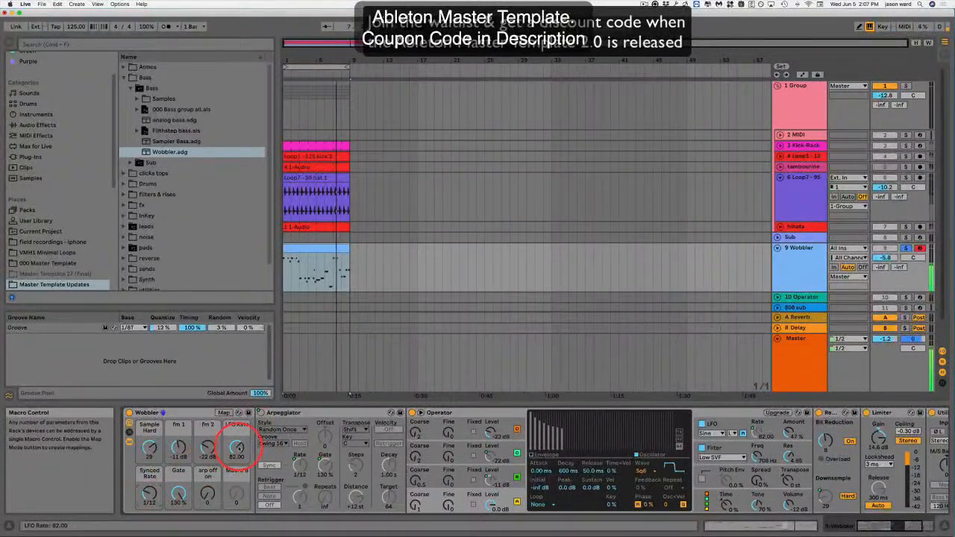
Step: Adjust the Wobbler macros to LFO Rate 69, Sample Hard 21, fm 1 -8.2 dB and fm 2 -11 dB
left_click_drag(235, 446, 236, 444)
left_click_drag(150, 446, 149, 448)
left_click_drag(179, 447, 182, 448)
left_click_drag(207, 448, 208, 446)
left_click_drag(150, 450, 207, 444)
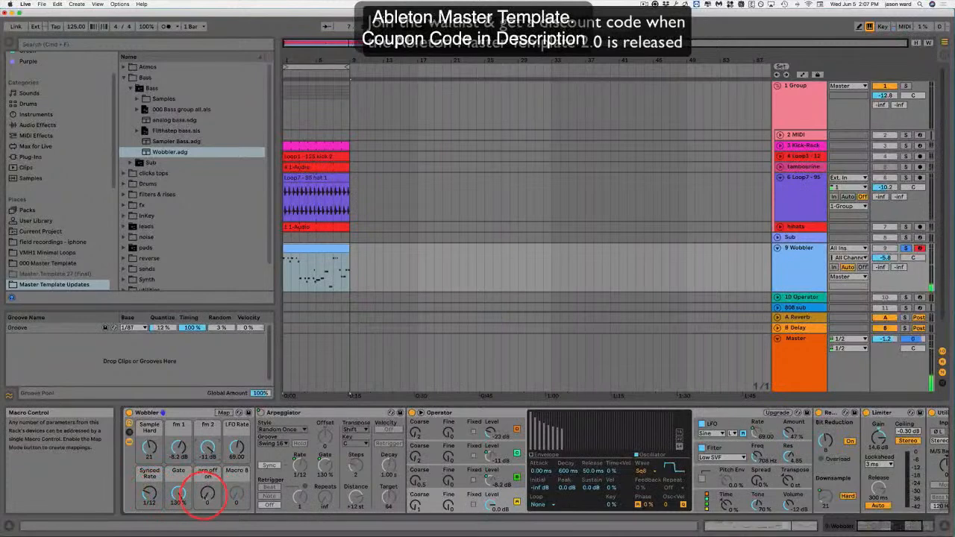
Step: Turn on the Wobbler's arp at 117 and set Gate to 91%, LFO Rate to 33, Sample Hard to 11 and Synced Rate to 1/16
left_click_drag(208, 494, 207, 492)
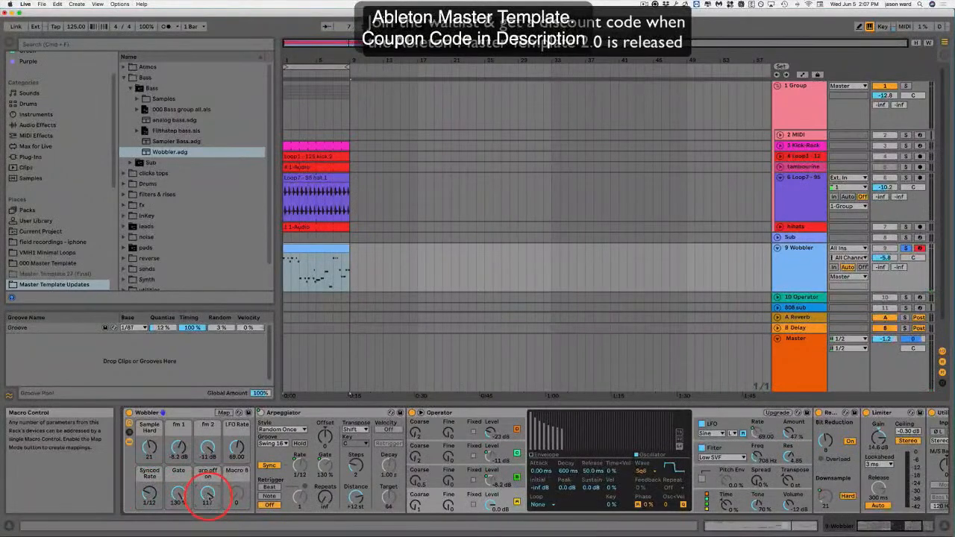
left_click_drag(149, 493, 149, 493)
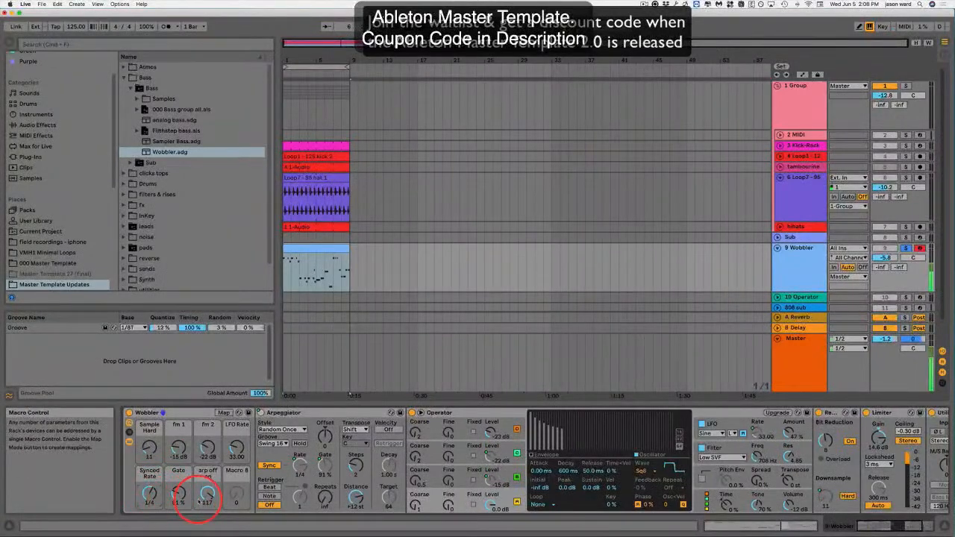
left_click_drag(149, 492, 149, 495)
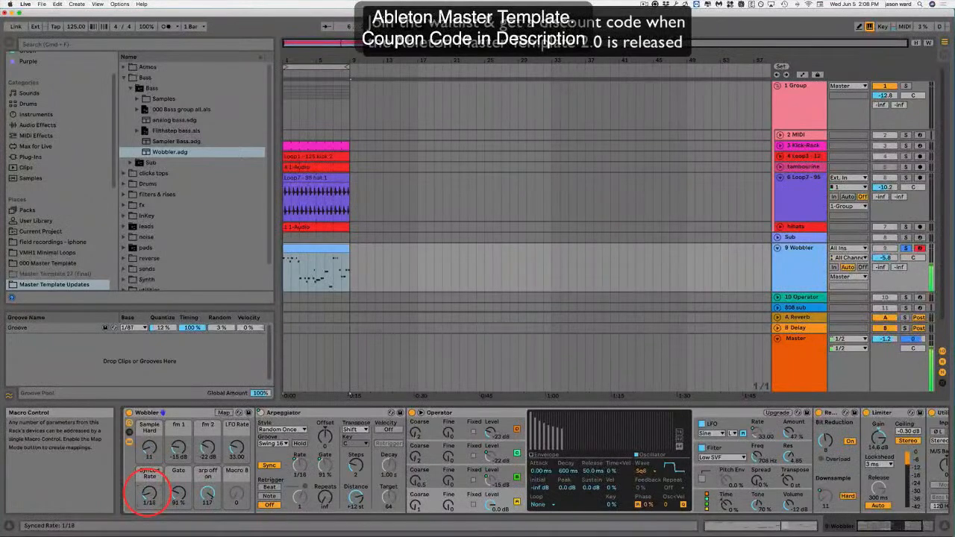
Step: Set the Wobbler's Sample Hard to 18, fm 1 to -8.8 dB, fm 2 to -17 dB and LFO Rate to 73
left_click_drag(178, 447, 150, 446)
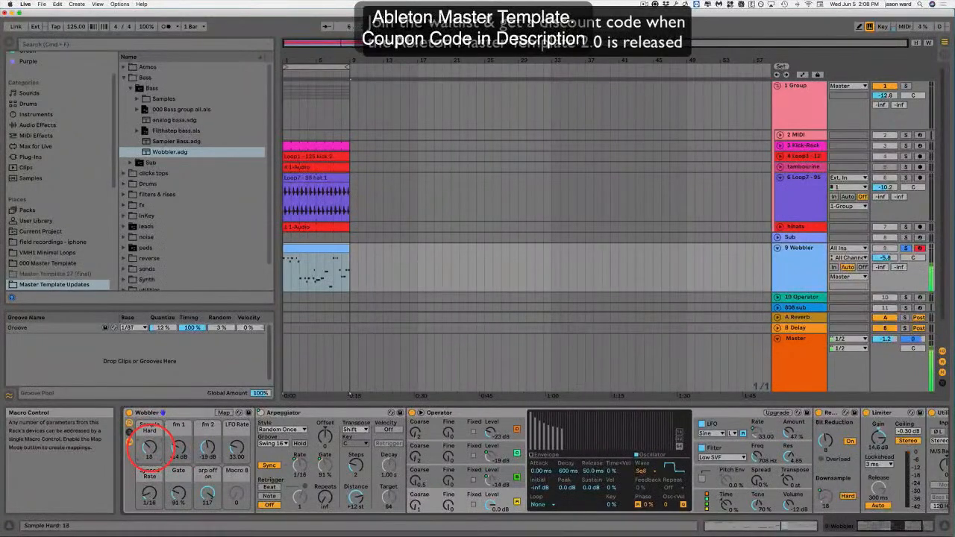
left_click_drag(178, 446, 176, 450)
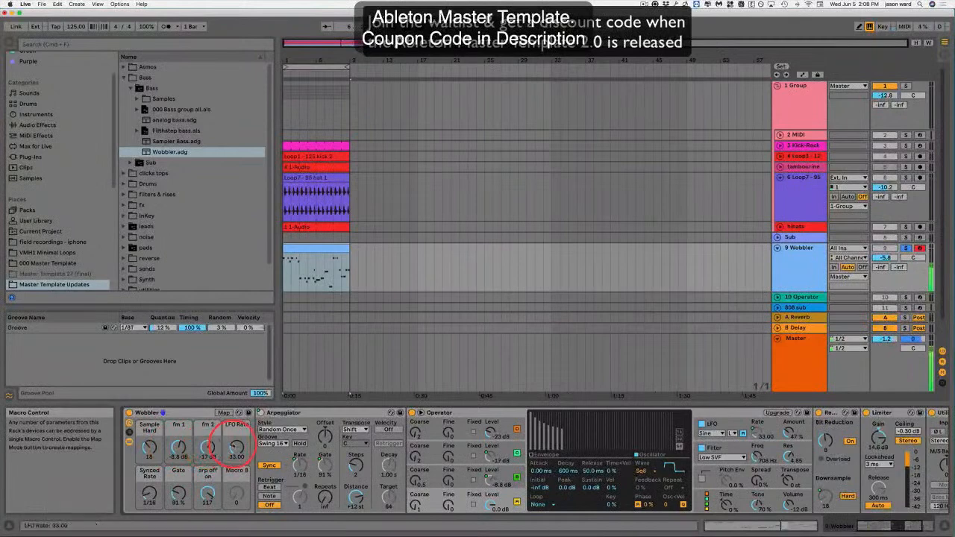
left_click_drag(236, 446, 236, 443)
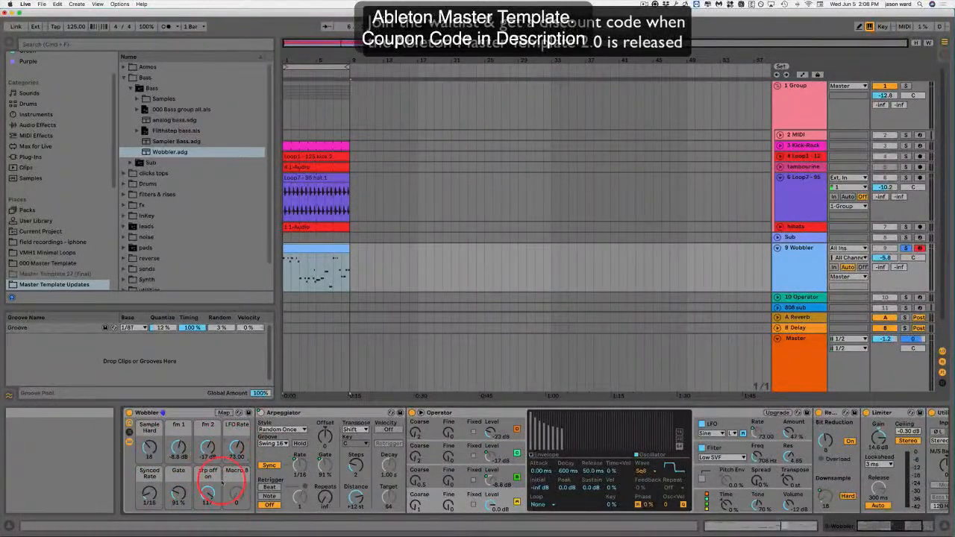
Step: Select the Wobbler rack and delete it from track 9
left_click(183, 415)
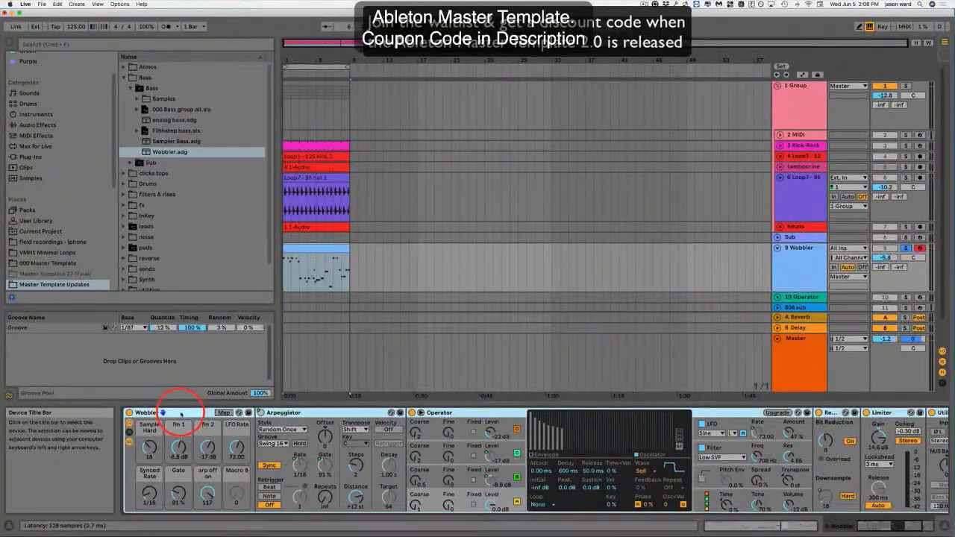
key("Delete")
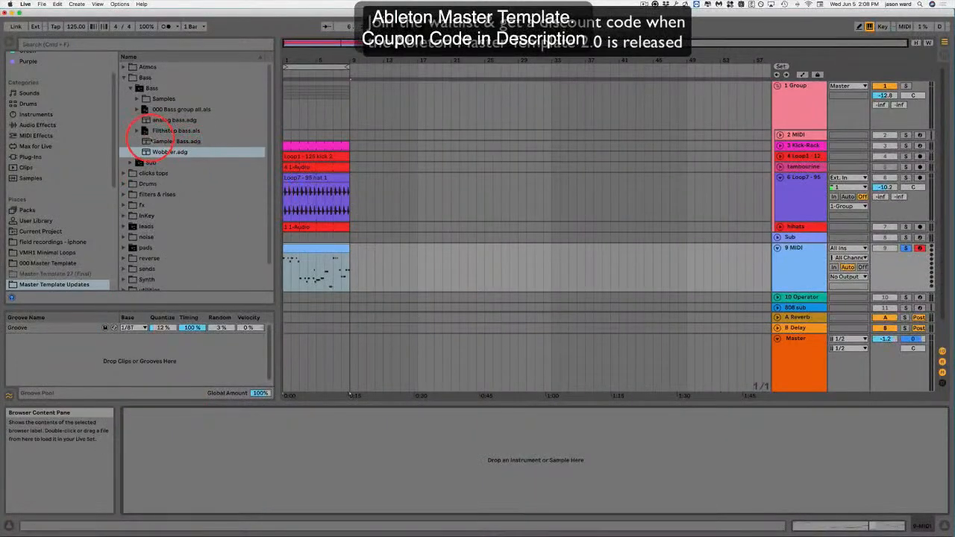
Step: Insert the 1-Filthstep bass track from Filthstep bass.als below track 9 and move the MIDI clip onto it
left_click(135, 133)
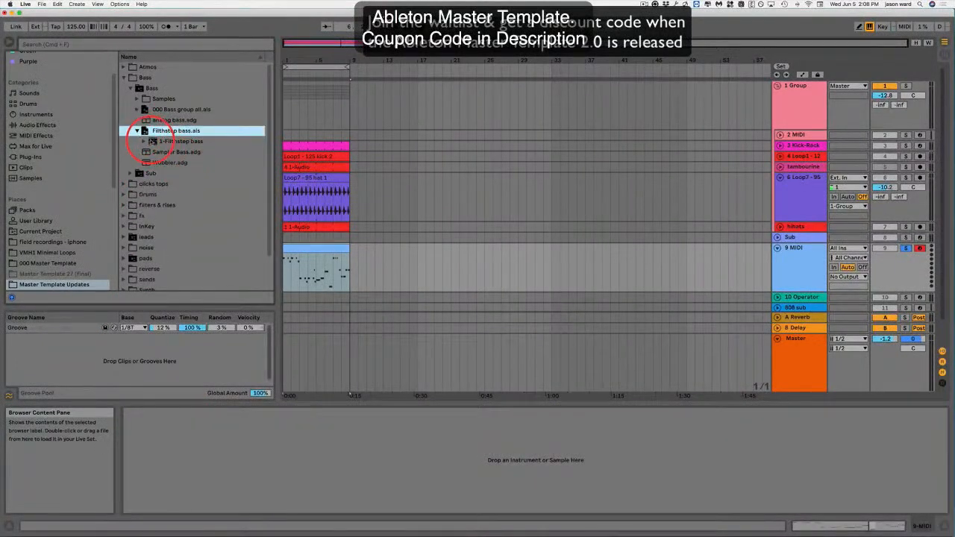
left_click(153, 142)
left_click_drag(279, 245, 395, 277)
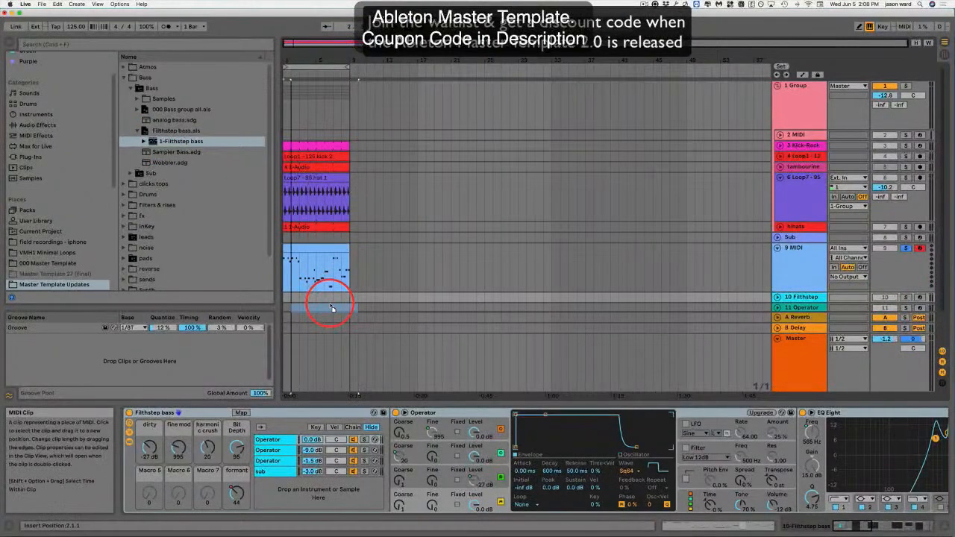
Step: Unfold the Filthstep bass track, arm and solo it, and start playback
scroll(331, 295, "down", 1)
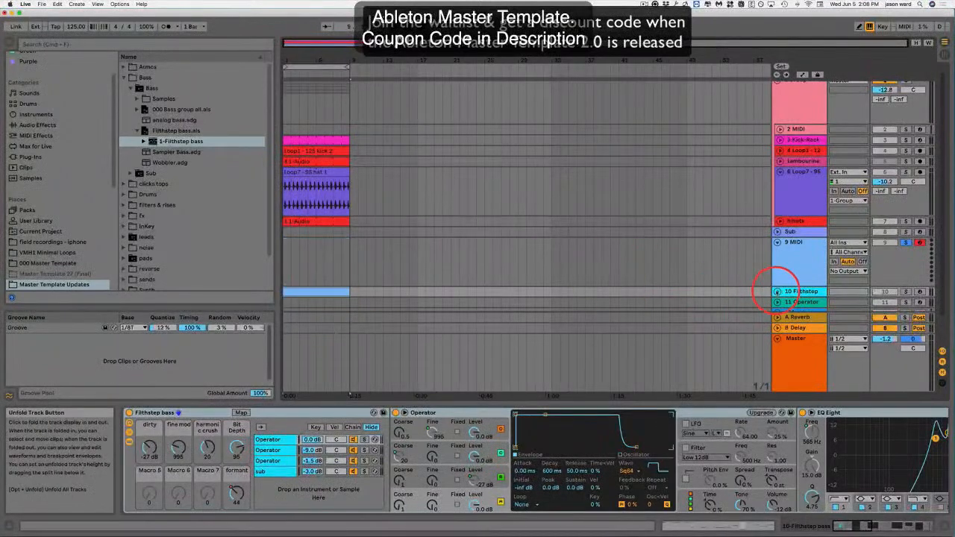
left_click(777, 290)
left_click(919, 267)
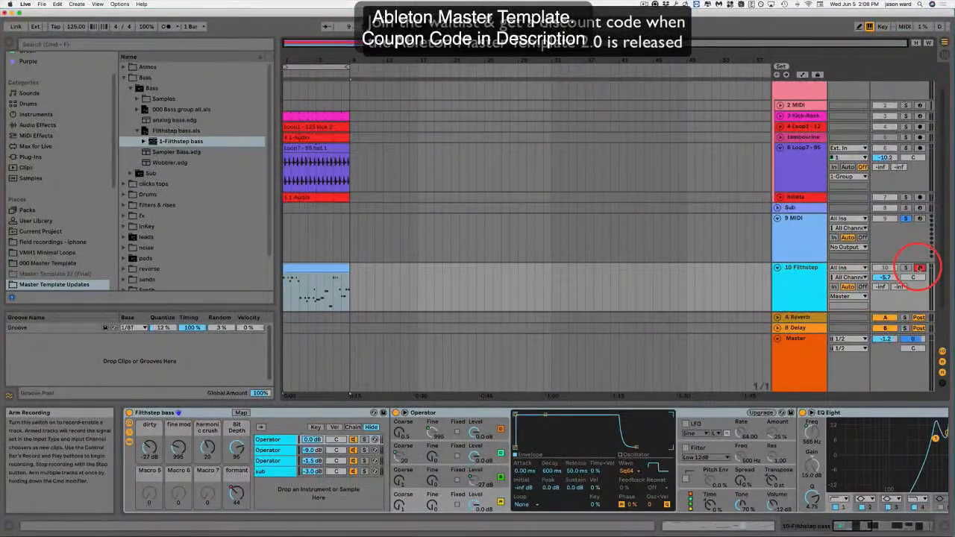
left_click(906, 267)
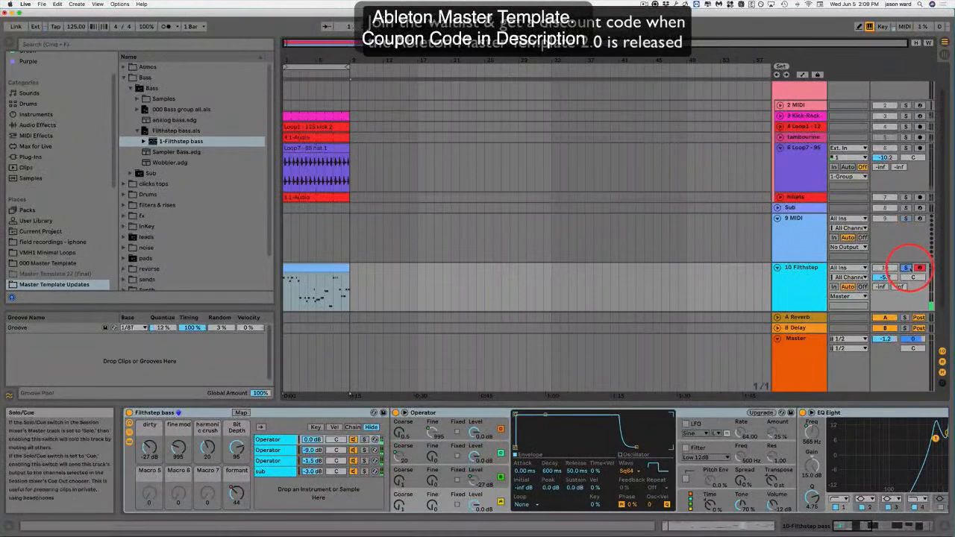
key("space")
key("XF86AudioRaiseVolume")
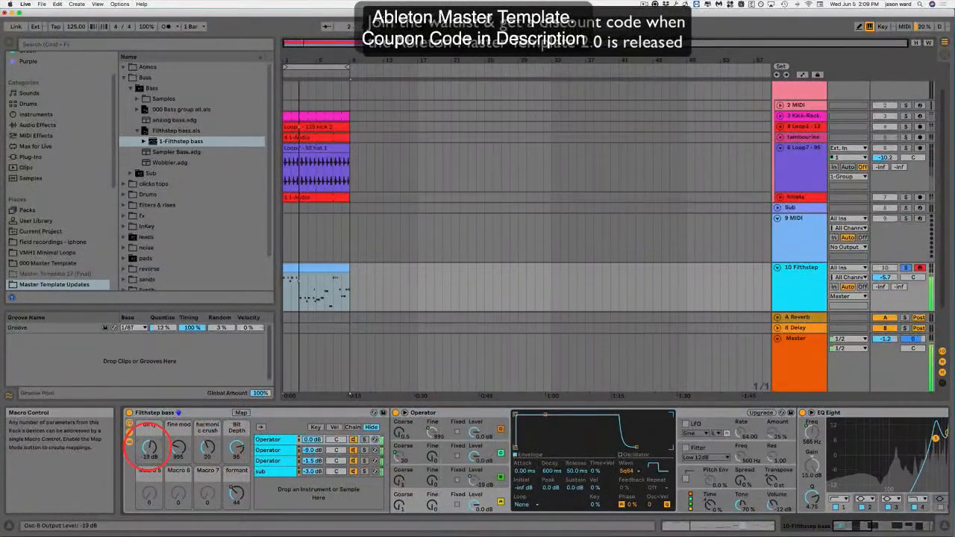
Step: Set the Filthstep bass dirty macro to -15 dB and lower the track volume to -16.6 dB
left_click_drag(142, 448, 154, 446)
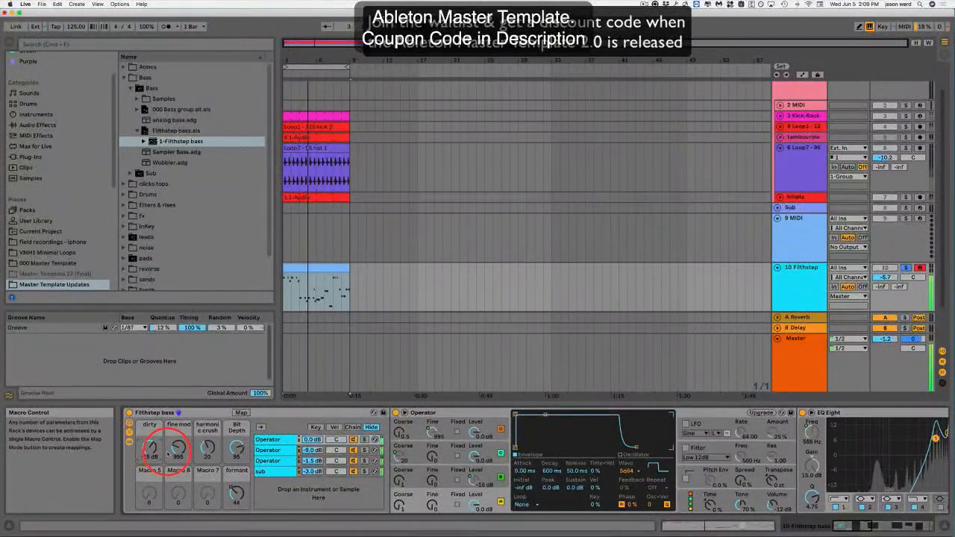
left_click_drag(887, 277, 887, 282)
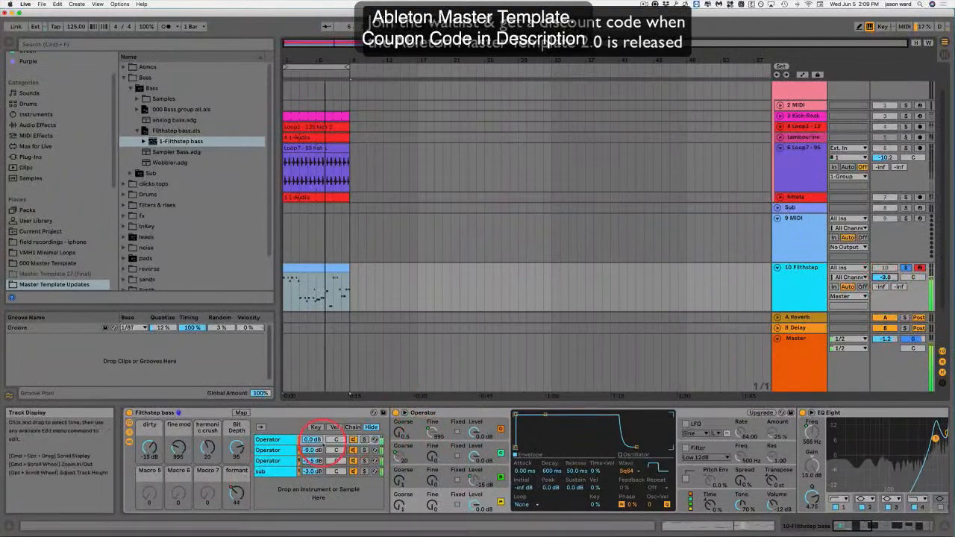
key("XF86AudioLowerVolume")
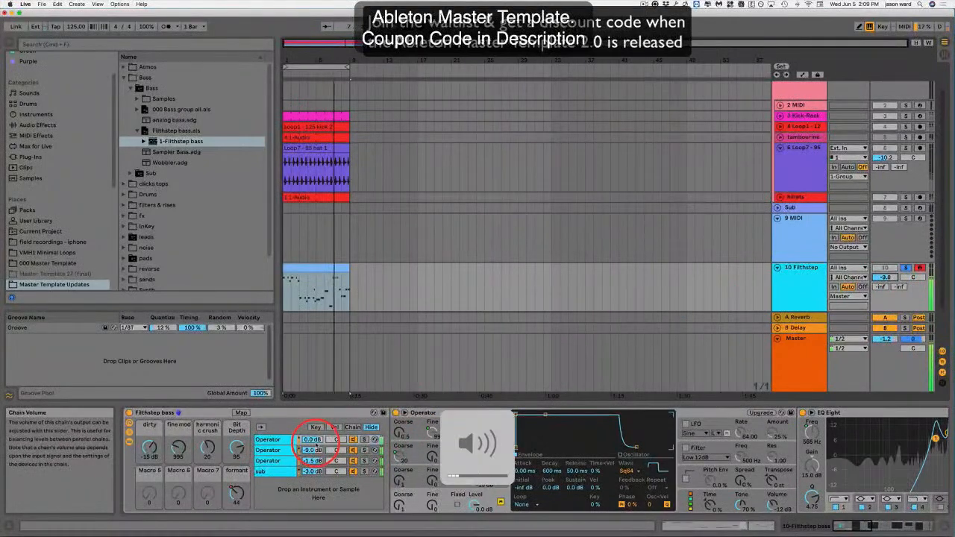
left_click_drag(884, 277, 885, 277)
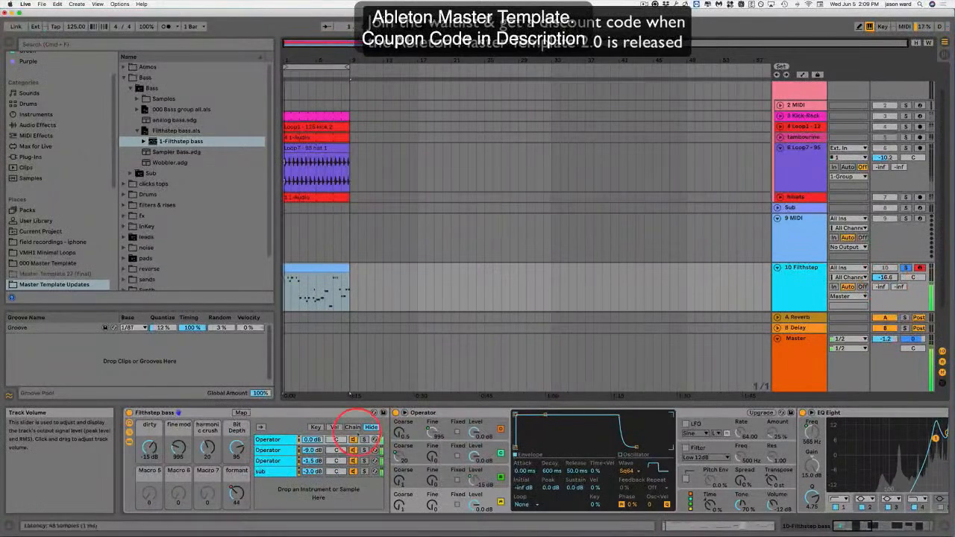
Step: Try harmonic crush at 15, then raise it and set formant to 113, Bit Depth to 110 and dirty to -6.6 dB
mouse_move(208, 446)
left_mouse_down()
mouse_move(207, 433)
mouse_move(208, 443)
left_mouse_up()
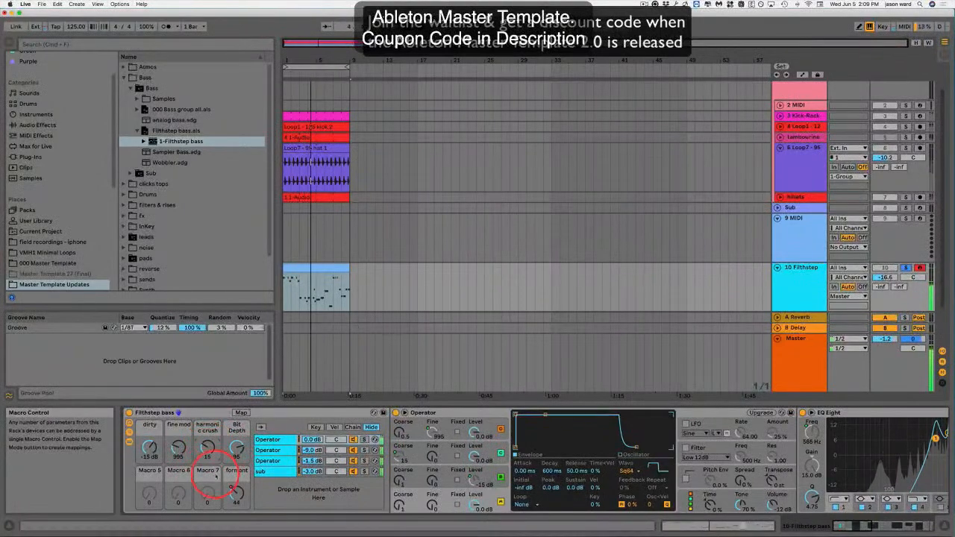
left_click_drag(231, 497, 234, 488)
left_click_drag(237, 445, 208, 445)
left_click_drag(149, 449, 148, 449)
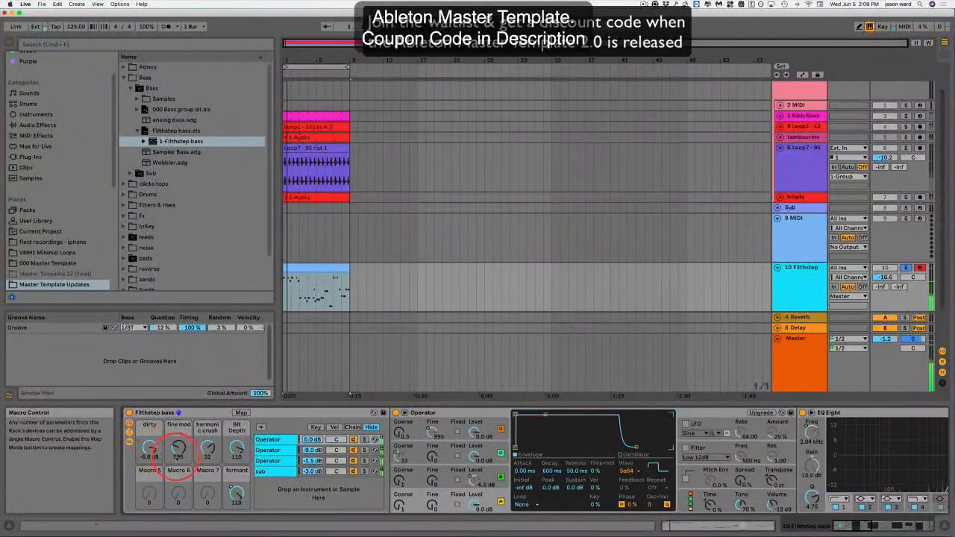
Step: Lower the Filthstep bass macros to harmonic crush 12, Bit Depth 24 and formant 81
left_click_drag(236, 491, 236, 489)
left_click_drag(236, 447, 207, 446)
left_click_drag(235, 494, 236, 493)
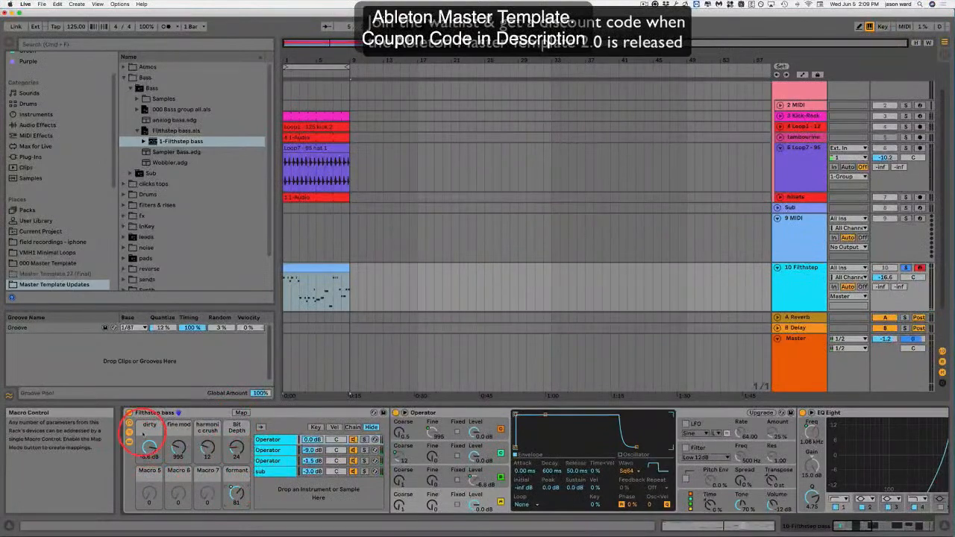
Step: Select the Filthstep bass rack and delete it from track 10
left_click(154, 413)
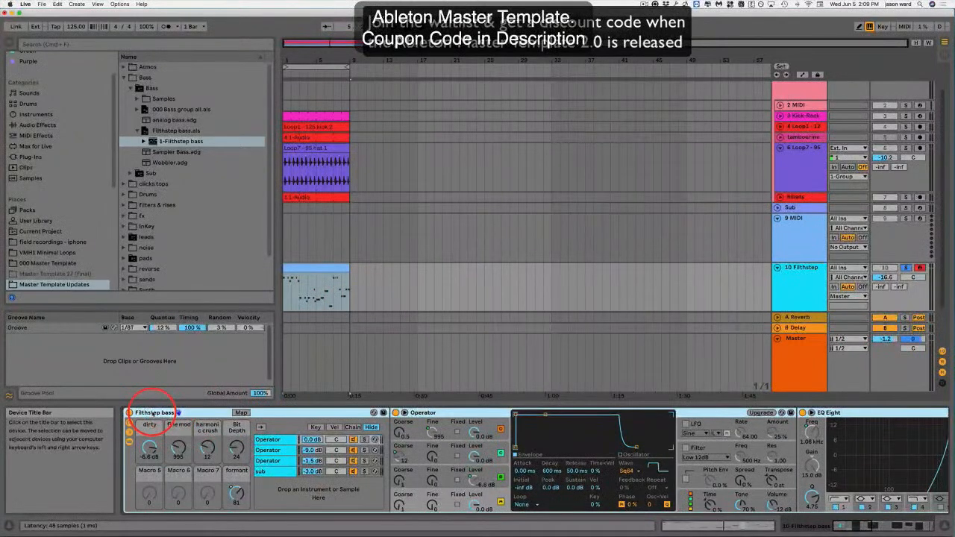
key("Delete")
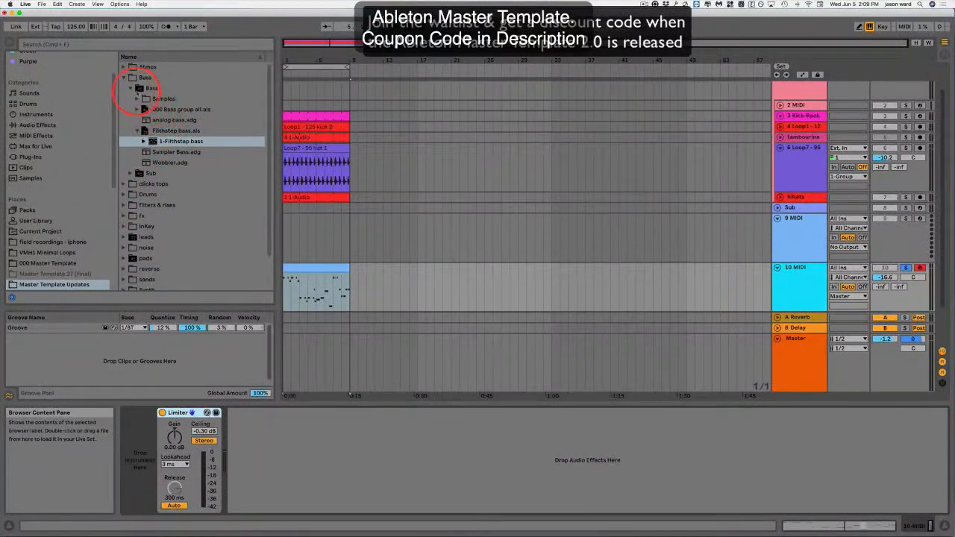
Step: Load simpler 808 sub.adg from the Sub folder onto track 10 and audition it with the MIDI clip
left_click(130, 88)
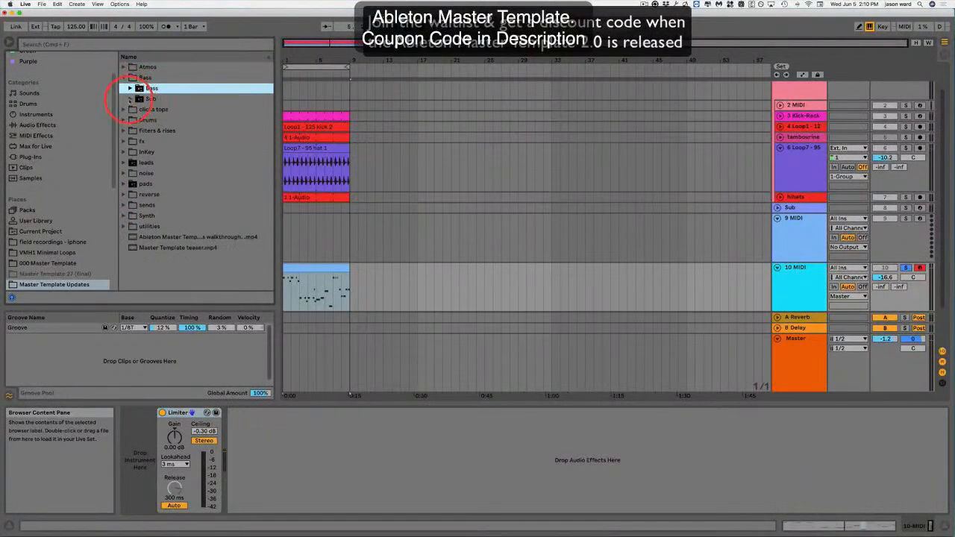
left_click(130, 99)
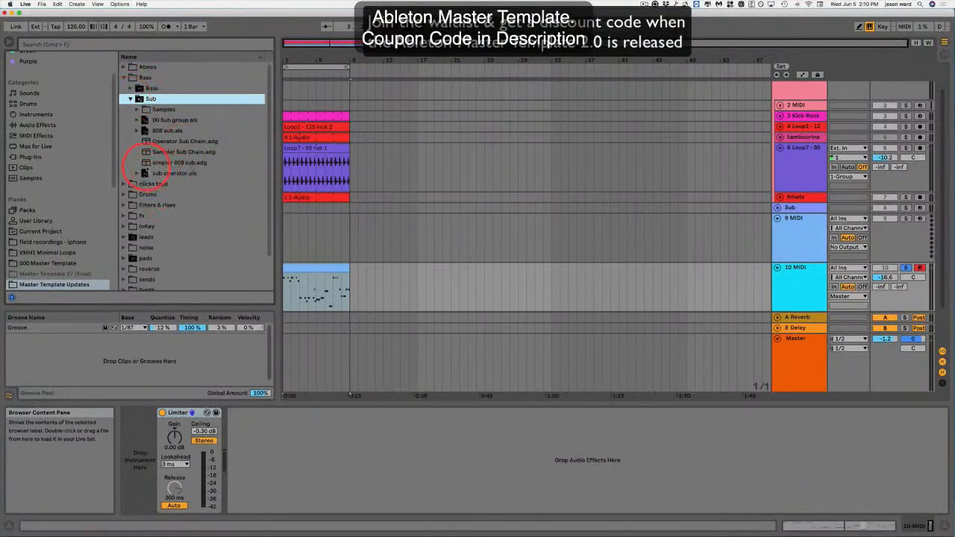
left_click_drag(165, 162, 303, 221)
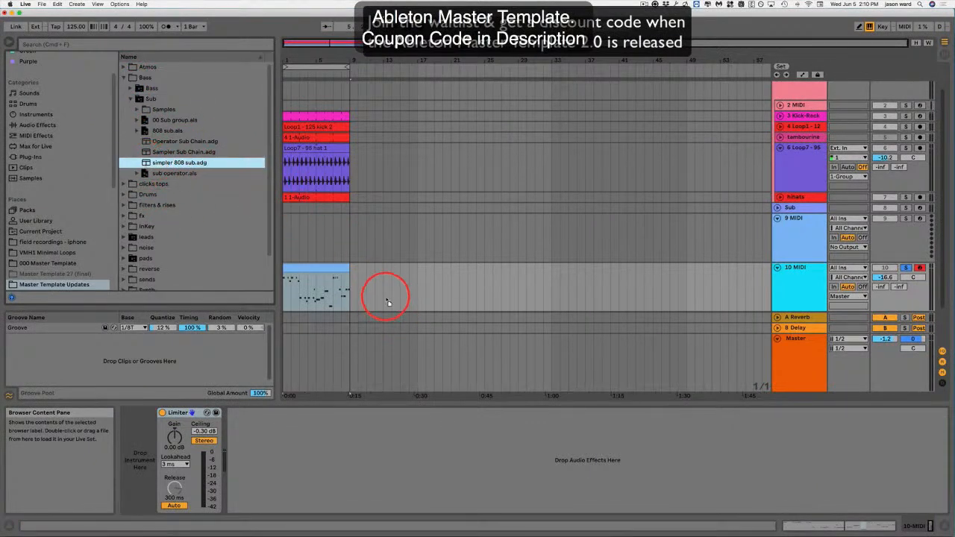
left_click_drag(387, 295, 389, 291)
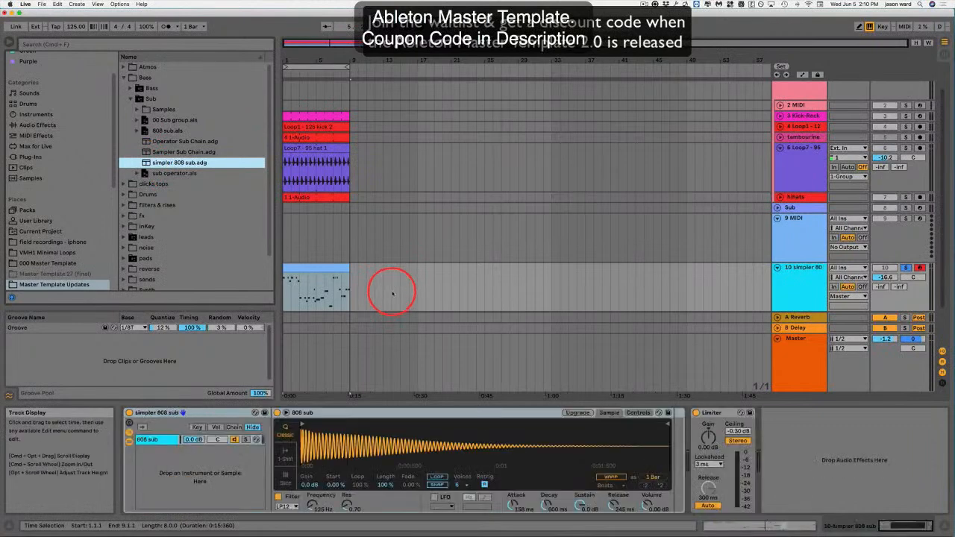
key("space")
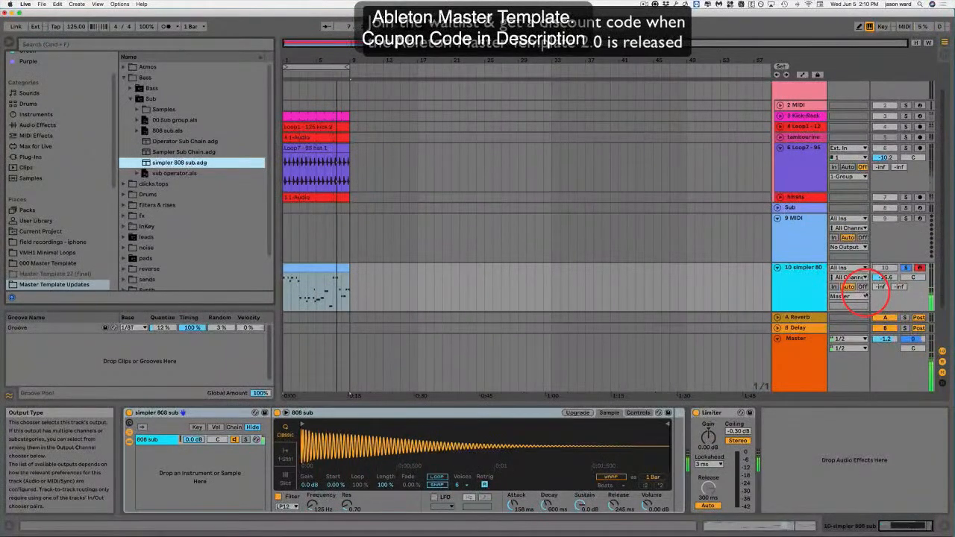
left_click(509, 319)
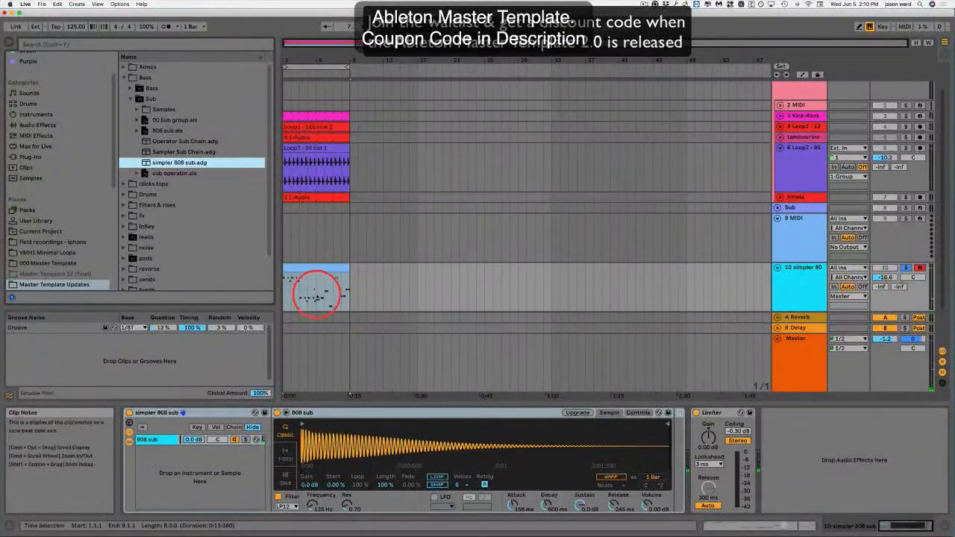
left_click(309, 270)
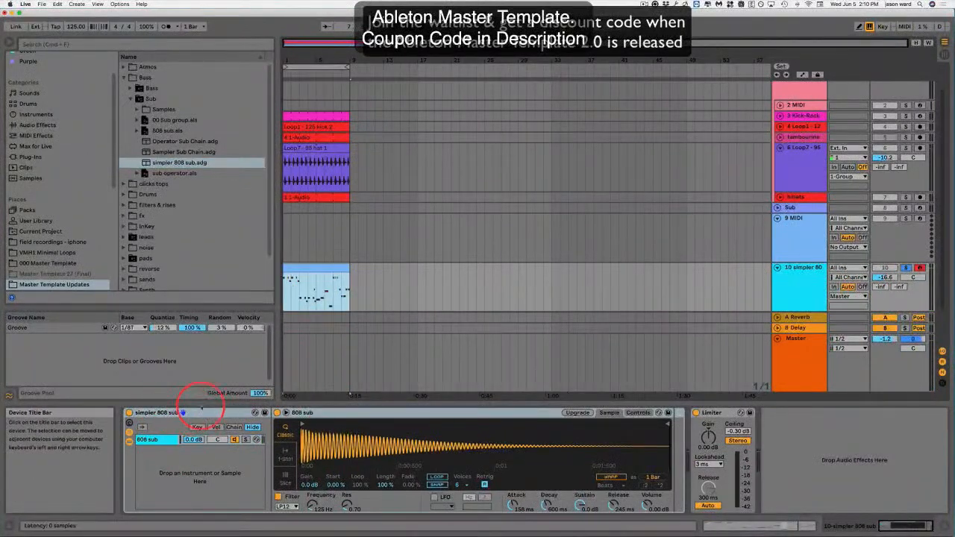
left_click(218, 413)
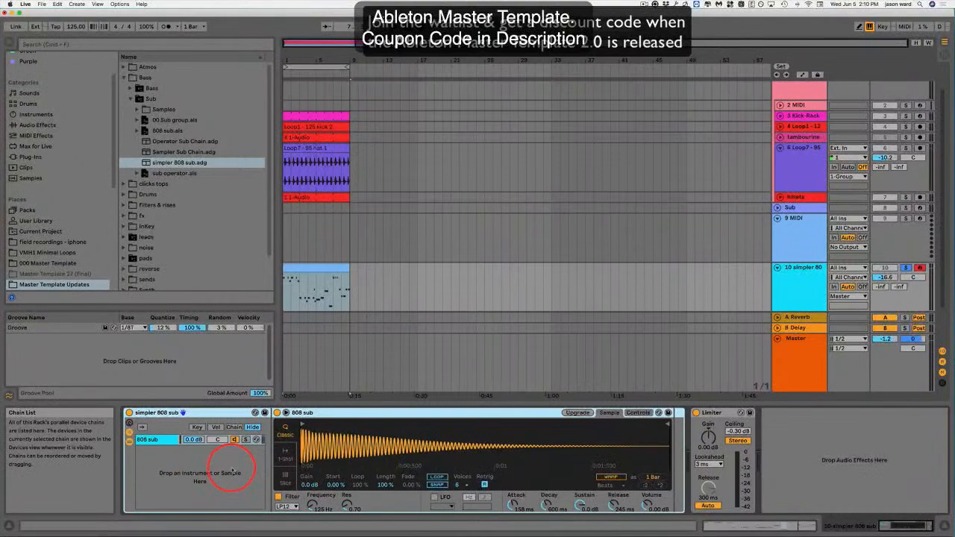
left_click(303, 269)
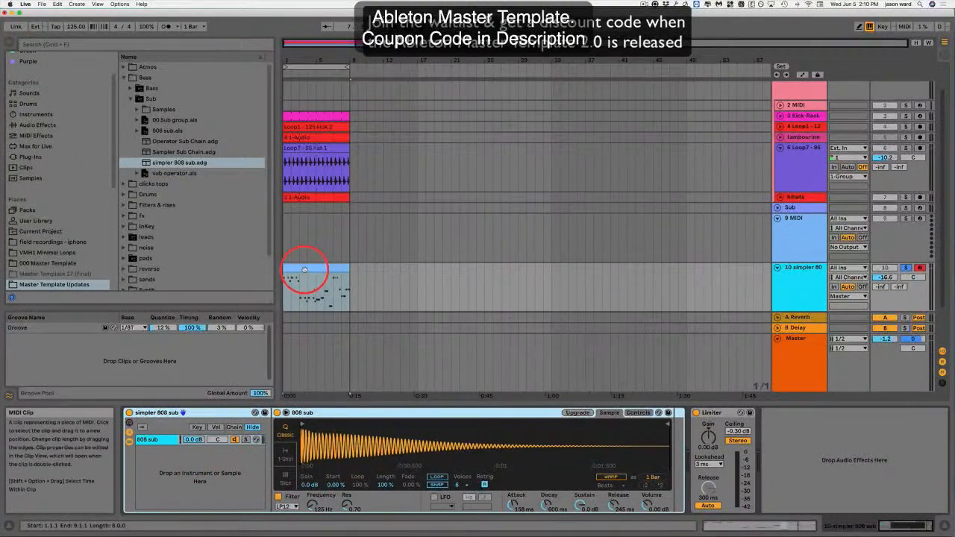
left_click(483, 292)
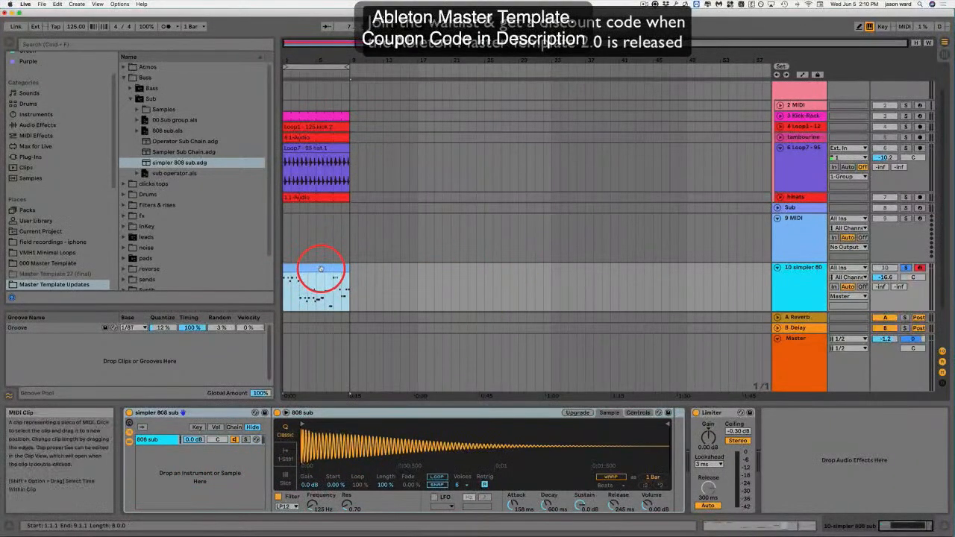
Step: Load Sampler Sub Chain.adg from the Sub folder onto track 10 in place of the simpler 808 sub rack
left_click(802, 270)
left_click(153, 149)
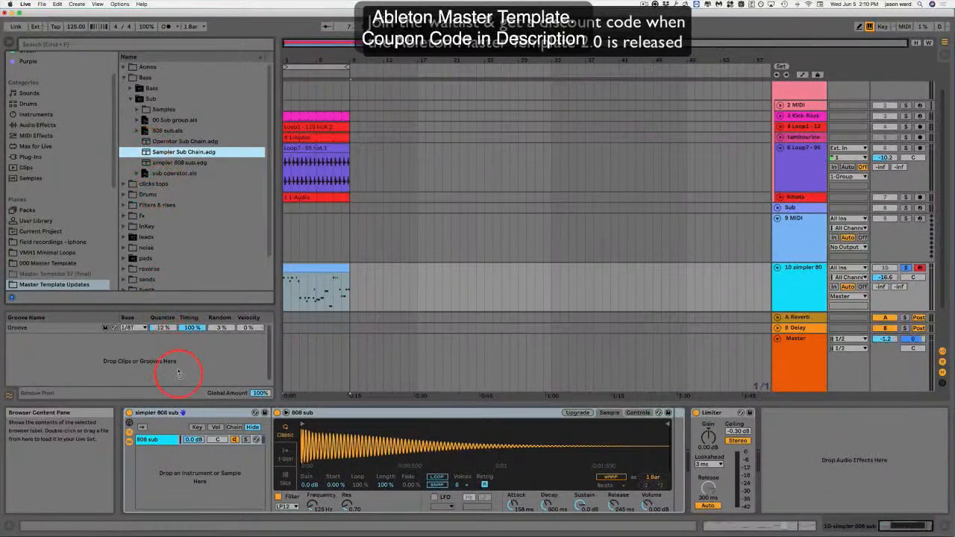
left_click_drag(174, 394, 165, 412)
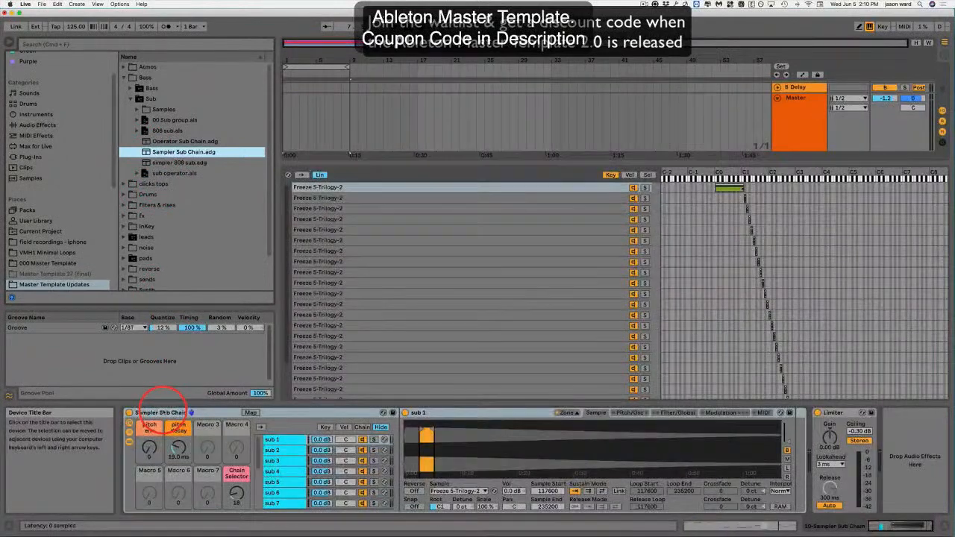
Step: Turn the Sampler Sub Chain's Chain Selector down to 0 and look through its chains, finishing on sub 1
left_click_drag(237, 495, 232, 493)
scroll(284, 492, "down", 5)
left_click(281, 484)
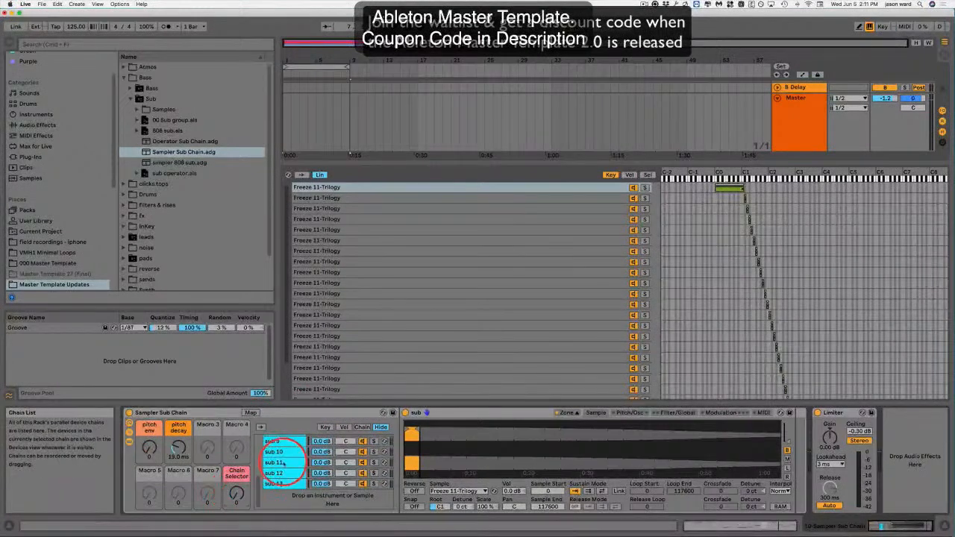
scroll(287, 463, "up", 5)
left_click(292, 440)
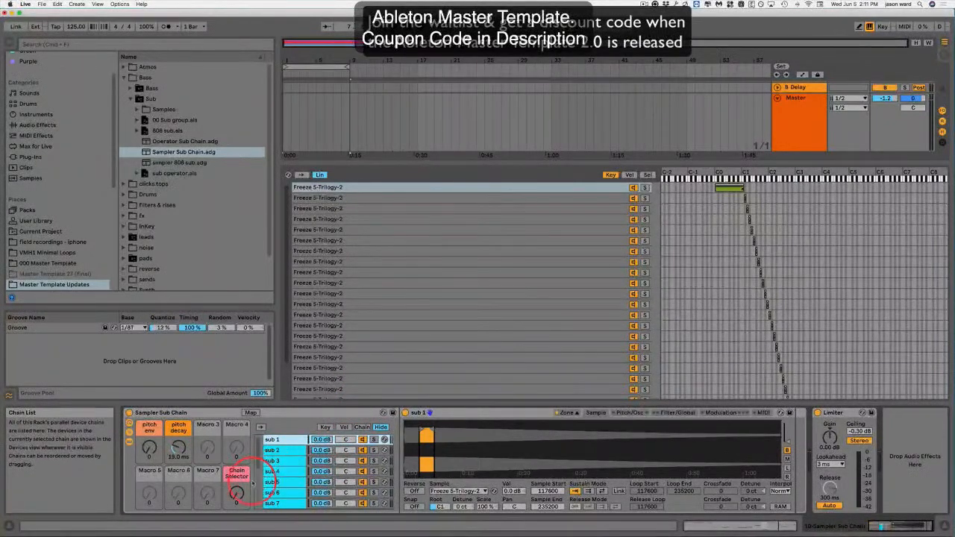
Step: Play the loop to audition the first Sampler Sub Chain sound with track 10's devices shown
left_click(795, 97)
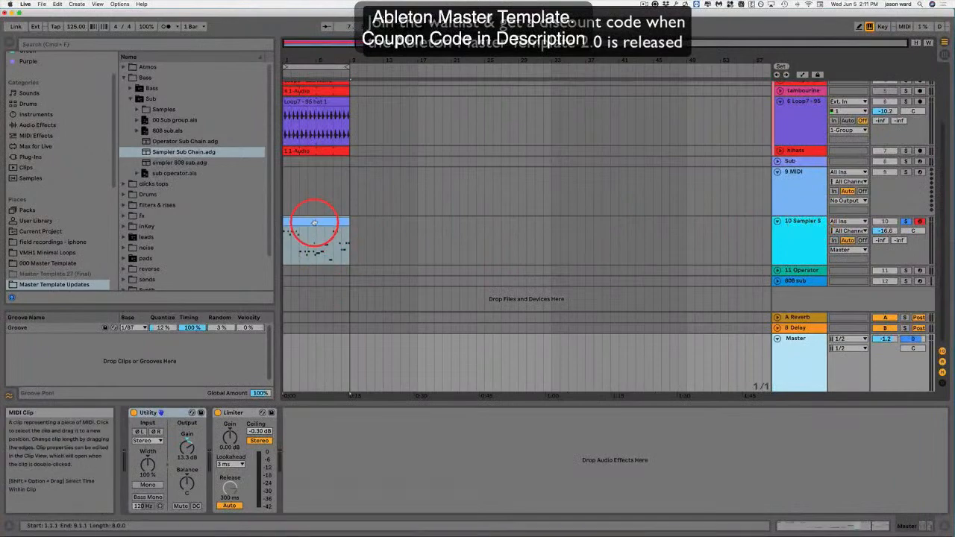
double_click(320, 250)
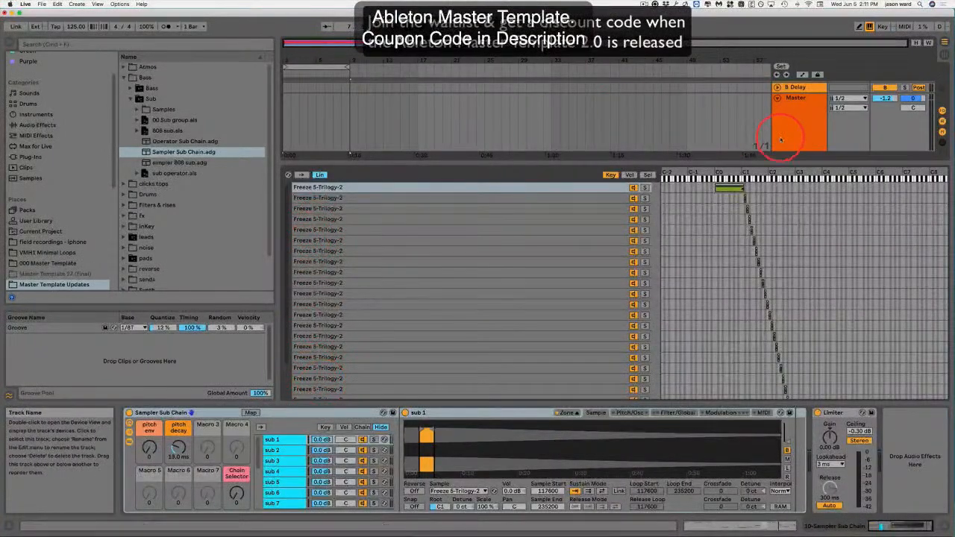
key("space")
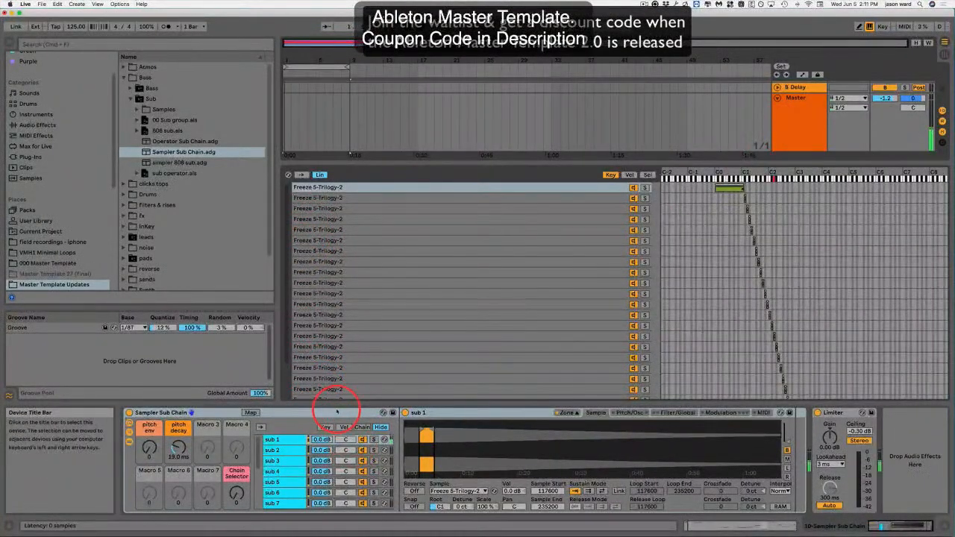
left_click(794, 99)
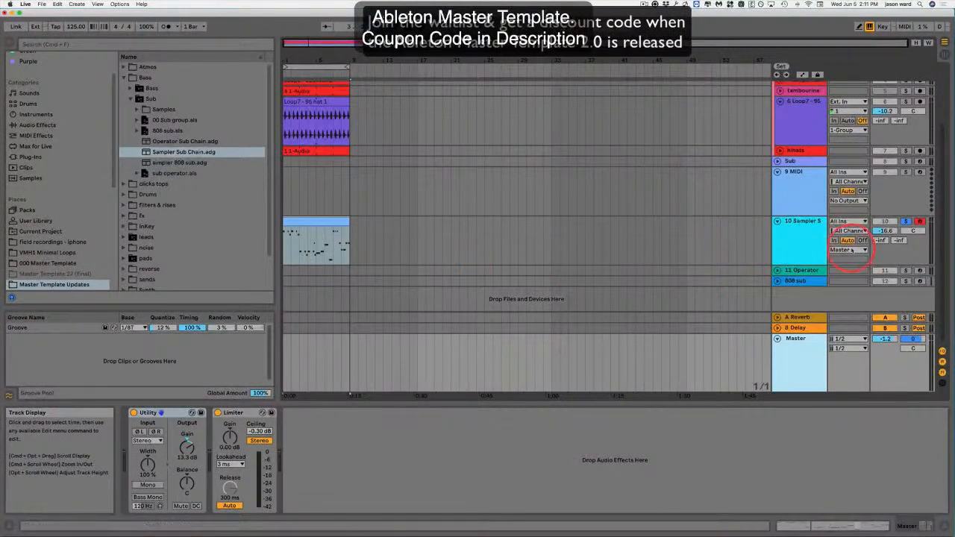
left_click(800, 223)
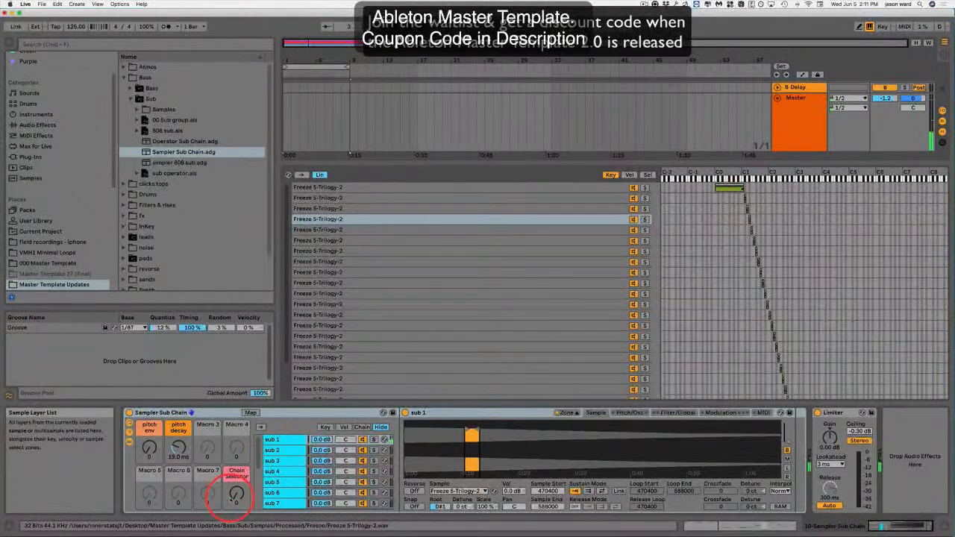
Step: Audition sub 2 to sub 4 by raising the Chain Selector to 20, 25 and 38
left_click_drag(236, 492, 236, 481)
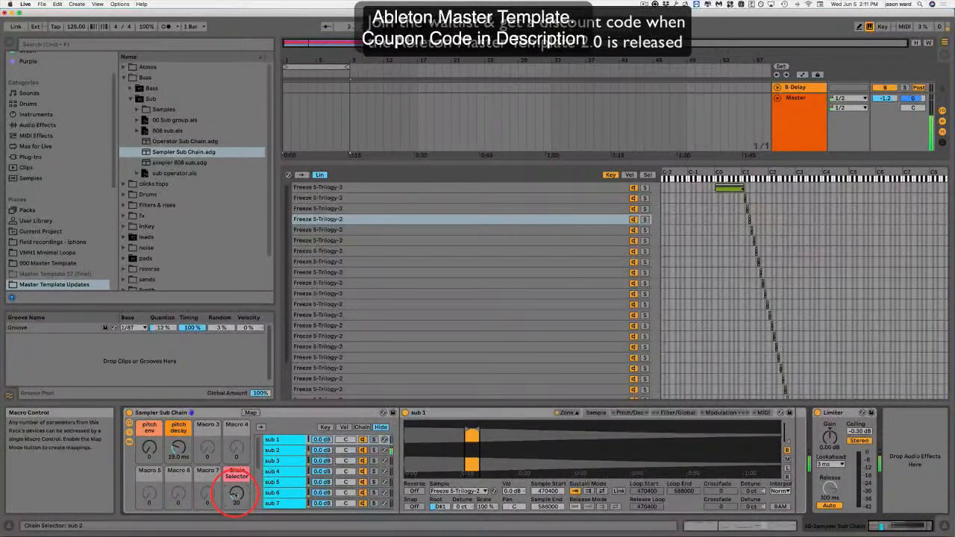
left_click_drag(235, 492, 235, 490)
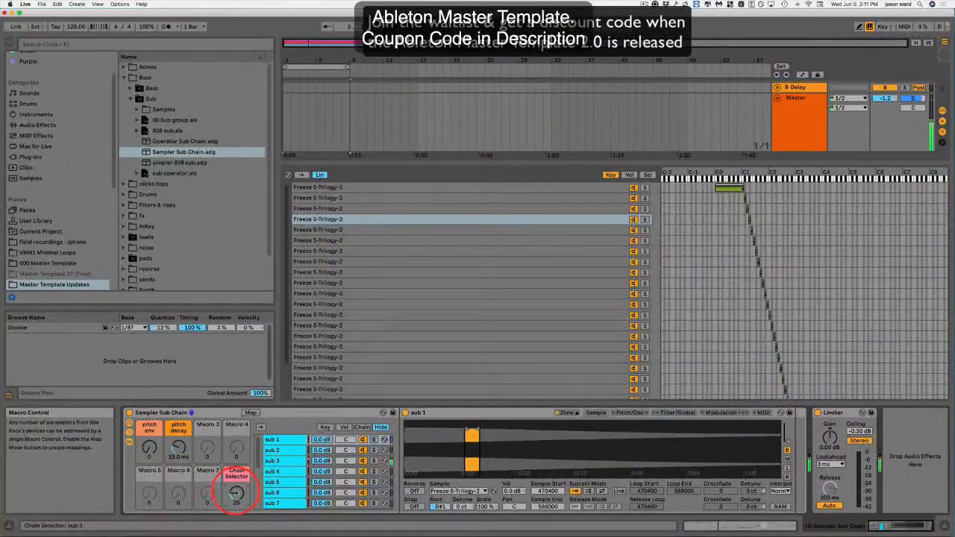
left_click_drag(235, 492, 236, 484)
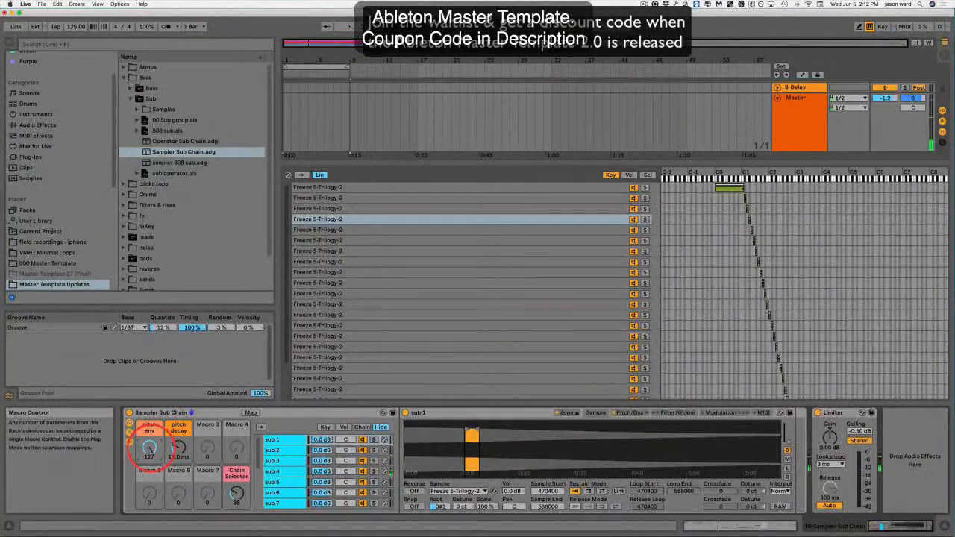
Step: Try pitch env at 127, set pitch decay to 49.3 ms, and settle pitch env at 49
left_click_drag(179, 446, 150, 446)
left_click(149, 447)
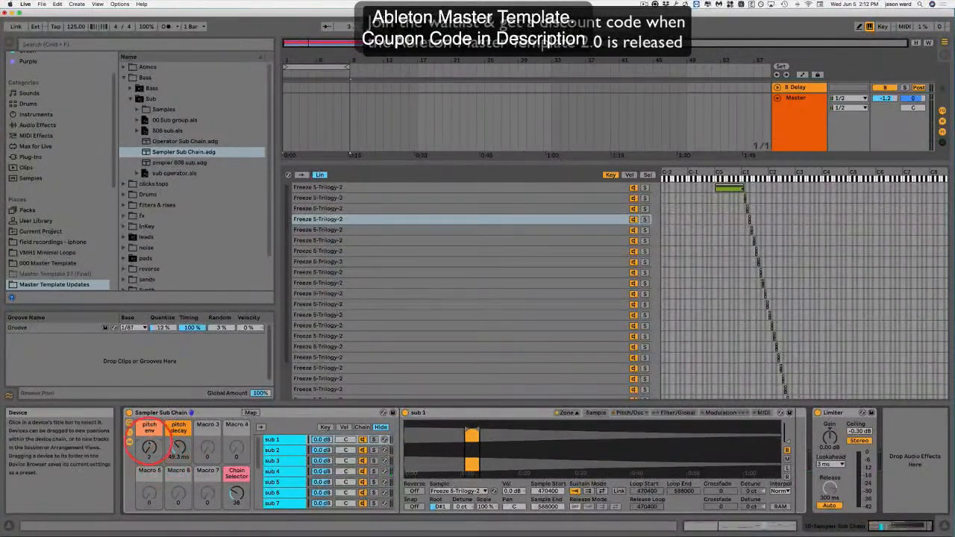
left_click_drag(149, 447, 149, 445)
Step: Audition the higher sub chains by raising the Chain Selector to 70 and finally 81
left_click(236, 492)
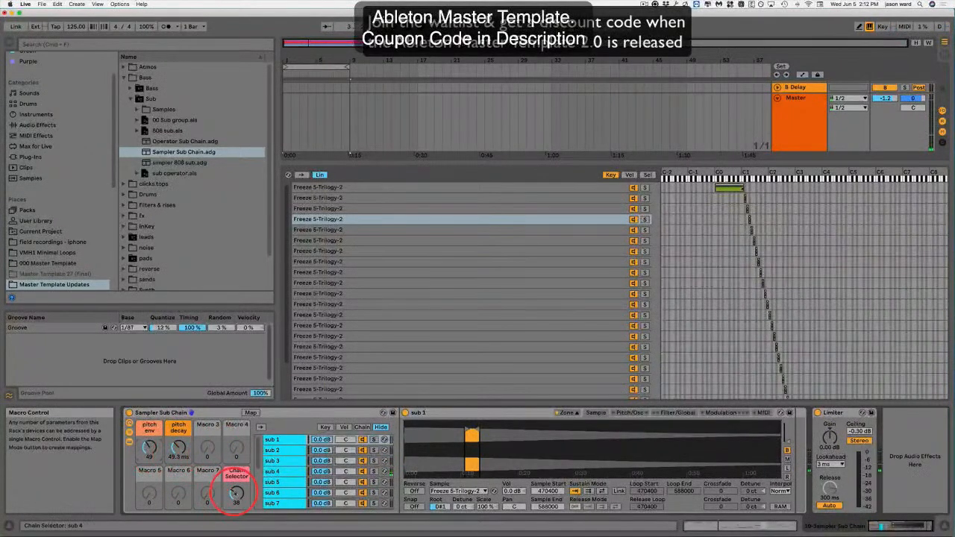
left_click_drag(236, 493, 235, 491)
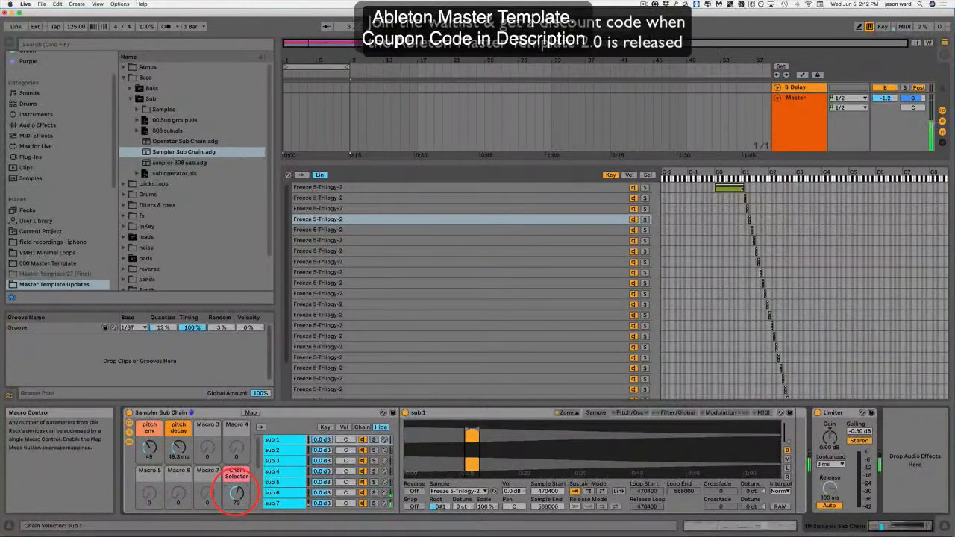
left_click_drag(236, 492, 218, 489)
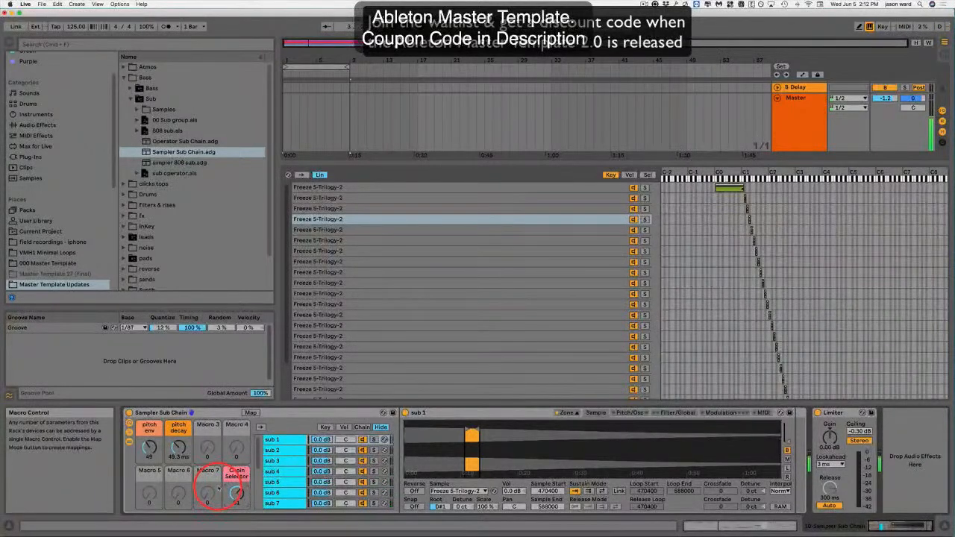
left_click_drag(218, 489, 341, 531)
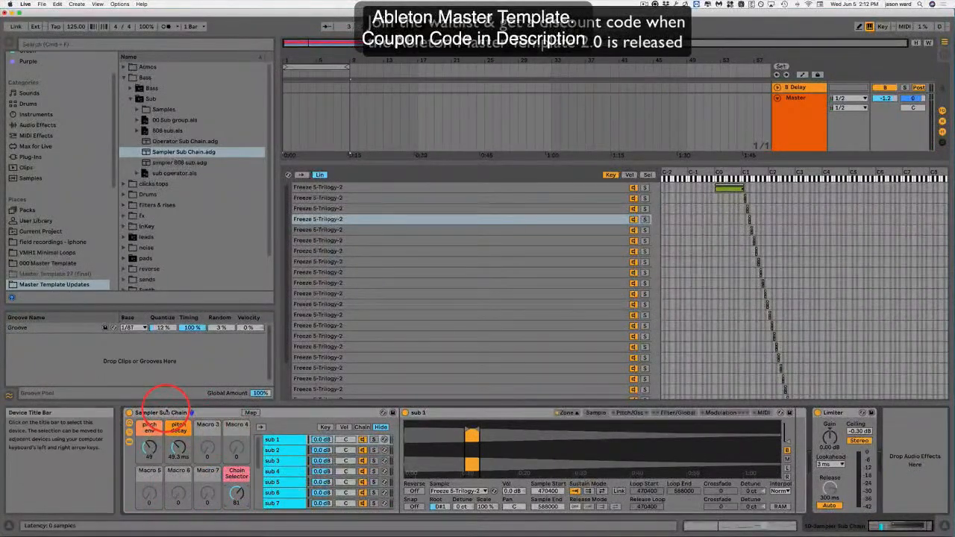
Step: Review the Sampler Sub Chain's chain list down to sub 13 and select the whole rack
left_click(165, 411)
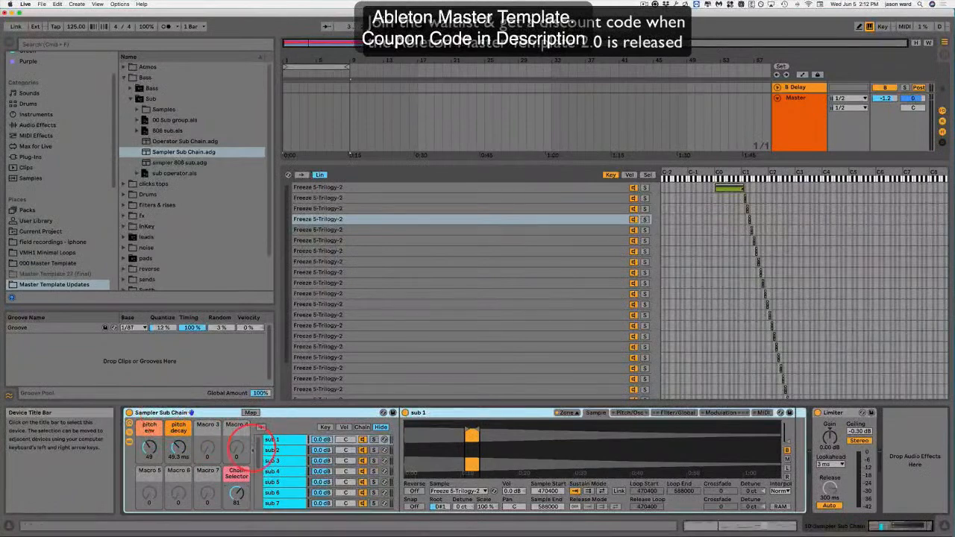
left_click(298, 471)
scroll(297, 470, "down", 5)
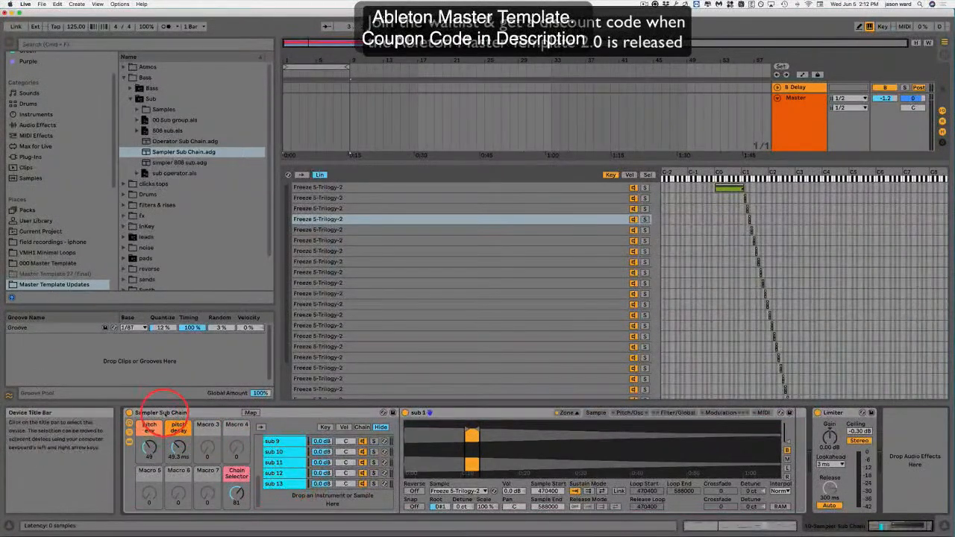
left_click(165, 412)
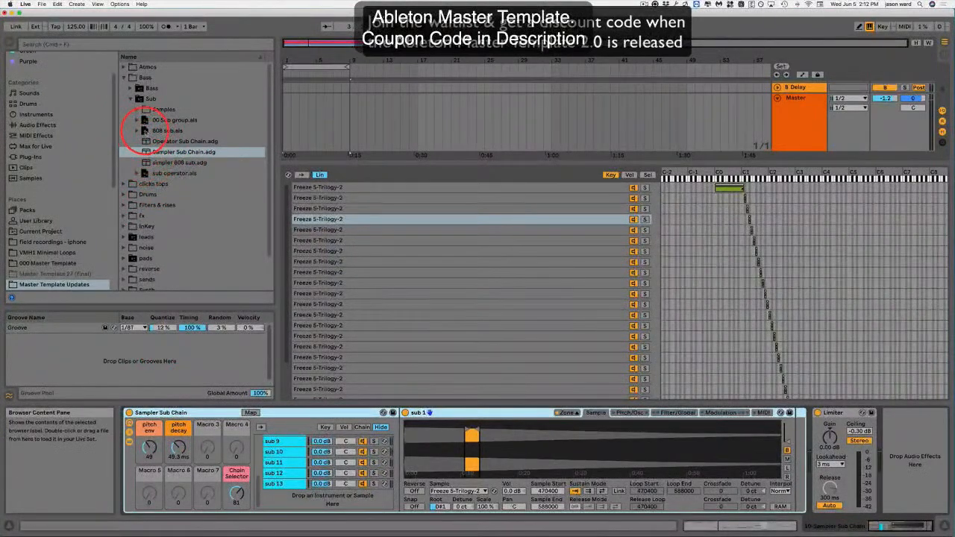
Step: Load Operator Sub Chain.adg from the Sub folder onto track 10 in place of the Sampler Sub Chain
left_click(144, 171)
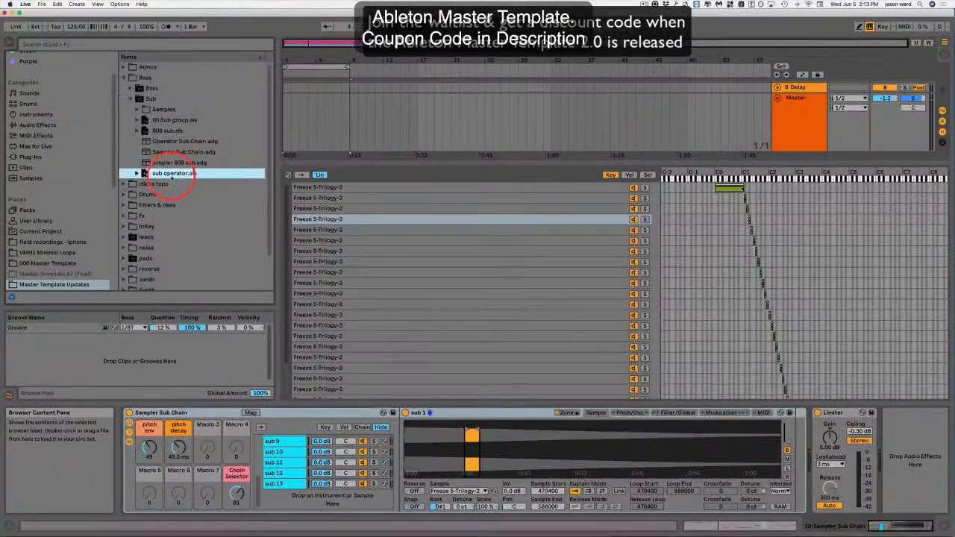
left_click(156, 141)
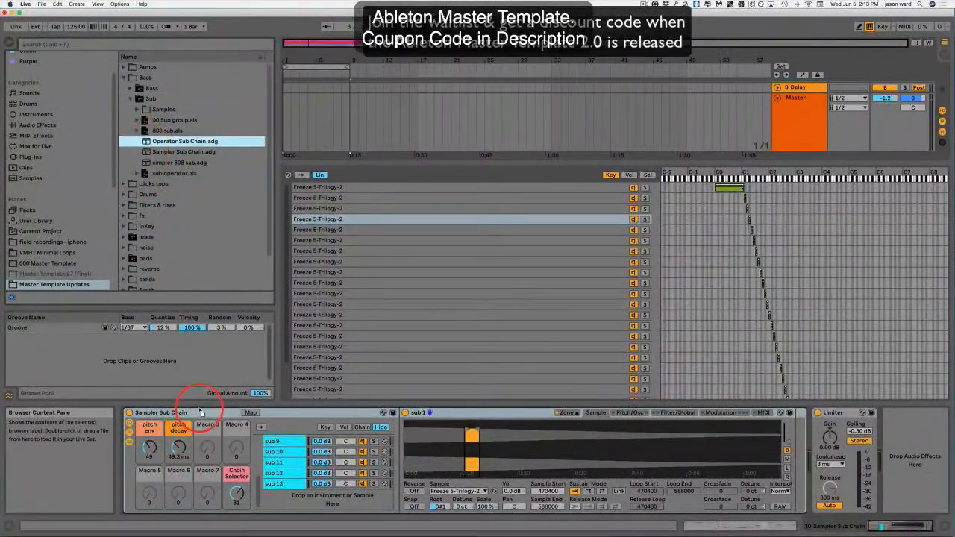
left_click_drag(199, 414, 200, 414)
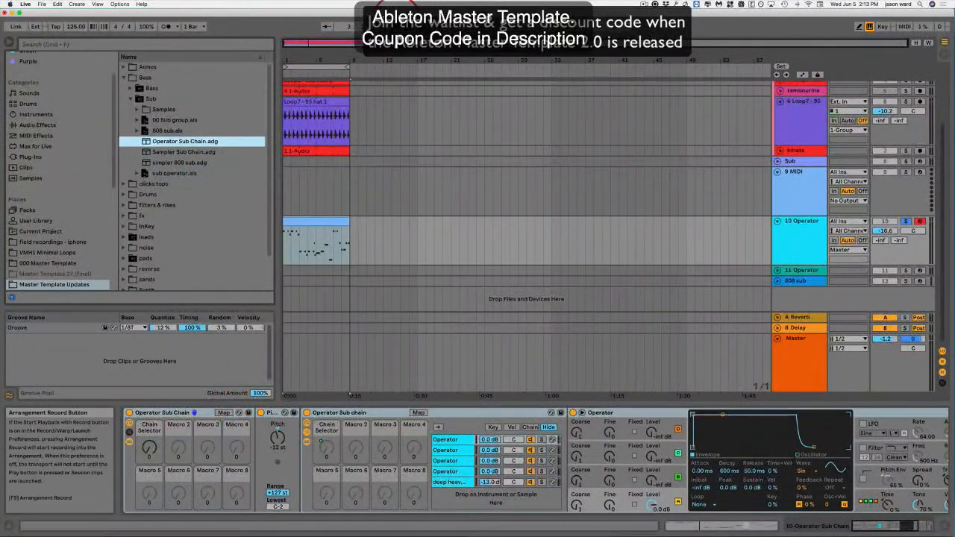
Step: Audition the Operator Sub Chain with Chain Selector at 49 and 92, and turn the macro back down near its minimum
left_click(395, 26)
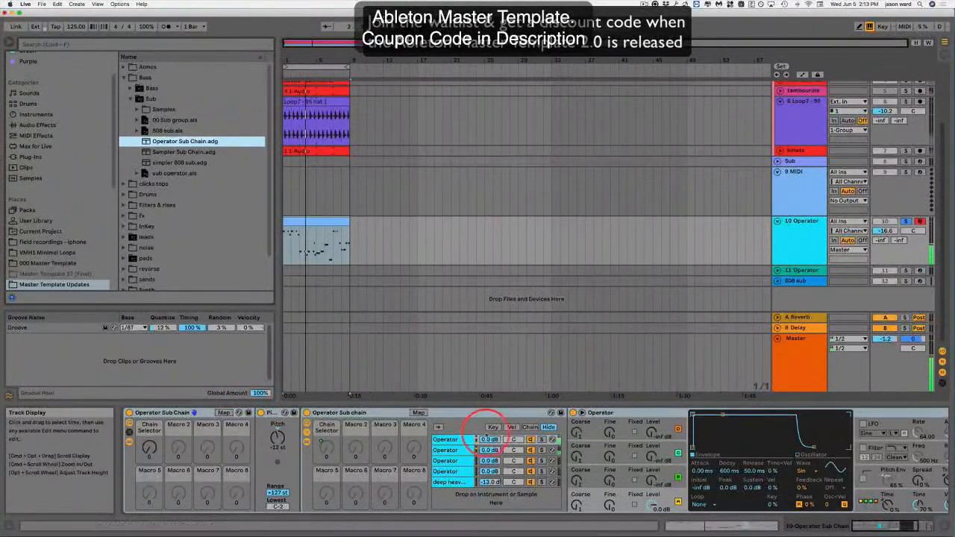
left_click_drag(153, 449, 153, 445)
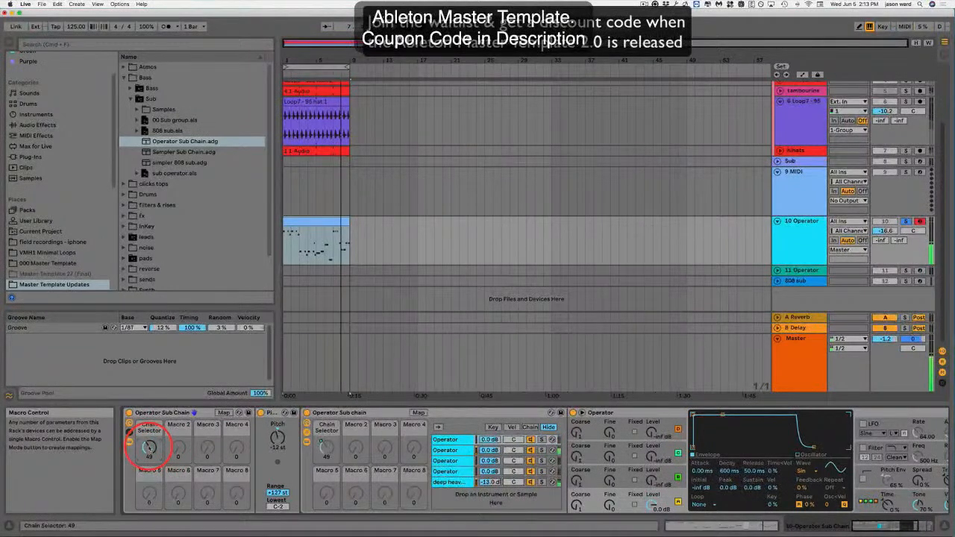
left_click_drag(149, 446, 149, 445)
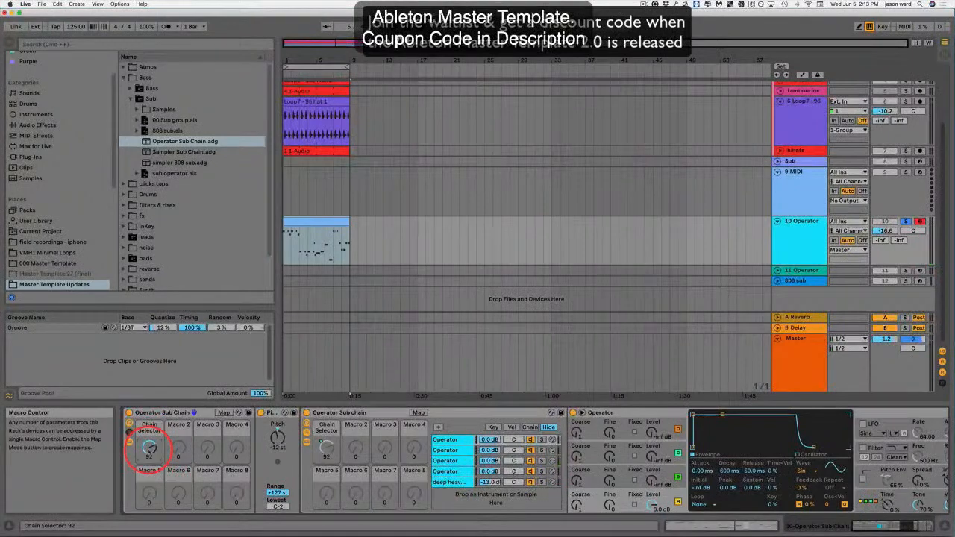
left_click(163, 413)
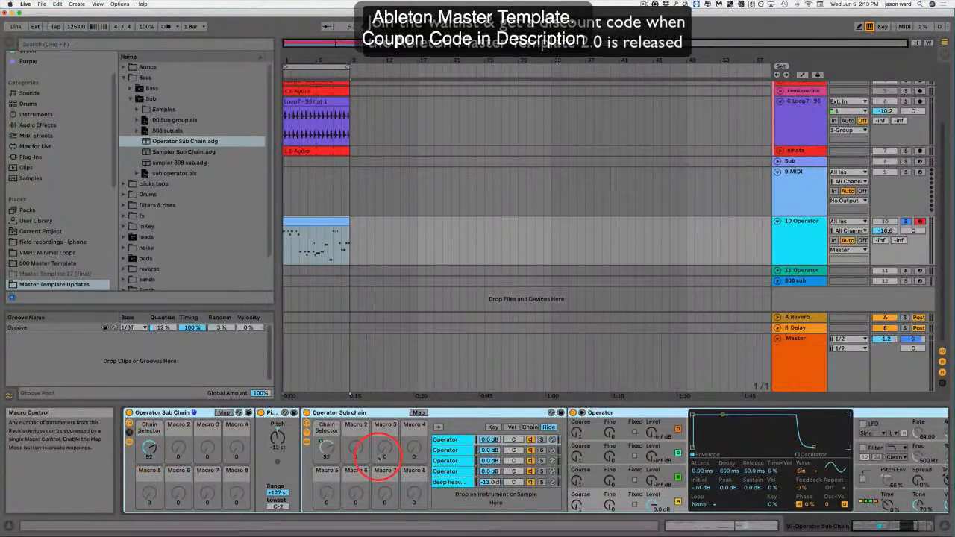
left_click_drag(150, 448, 149, 466)
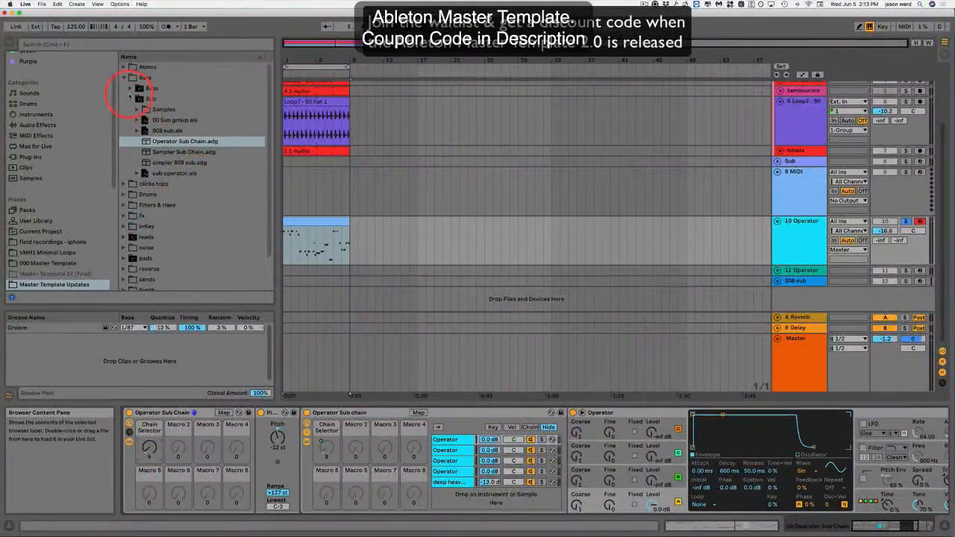
Step: Collapse the Sub and Bass folders in the browser
left_click(130, 98)
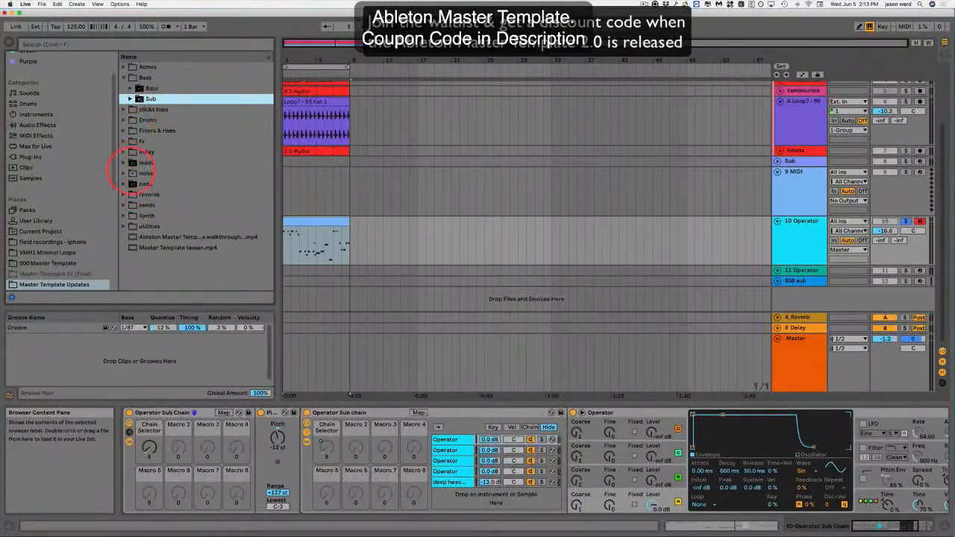
left_click(124, 78)
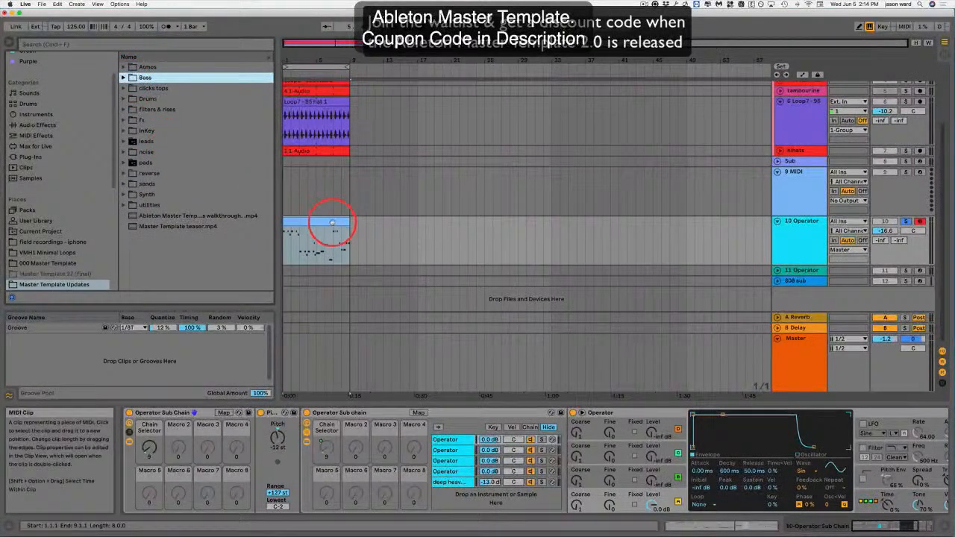
Step: Unsolo track 10 and play the loop with all tracks together
left_click(905, 221)
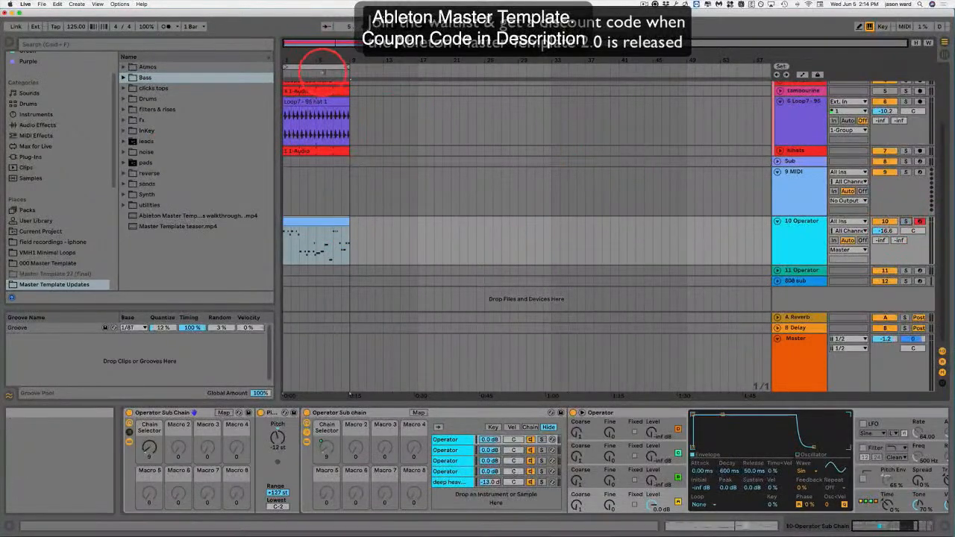
left_click(321, 67)
key("space")
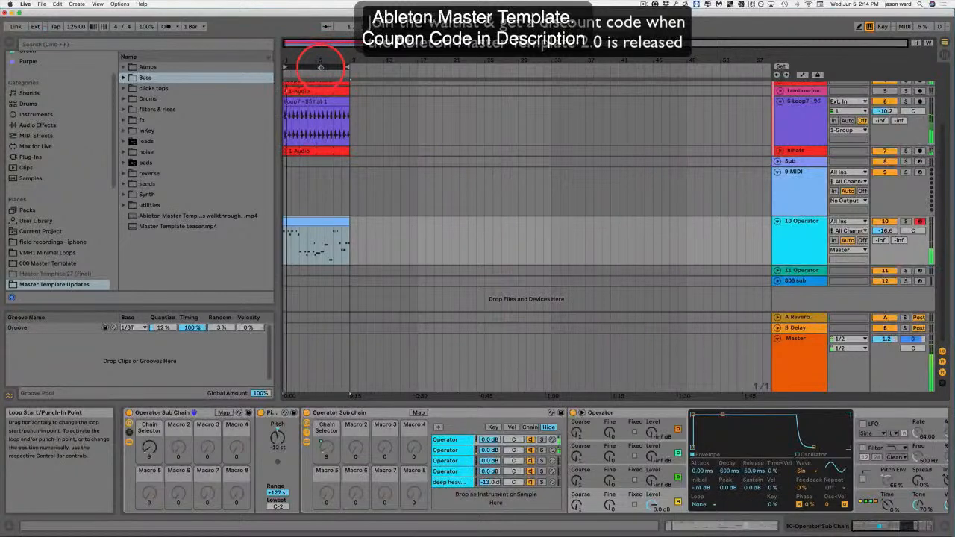